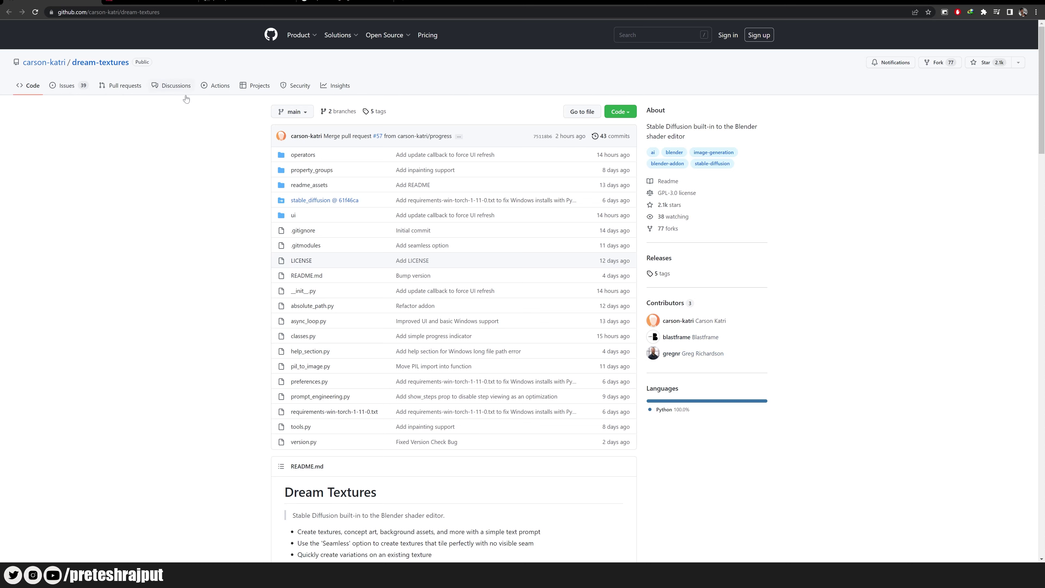
- Check the CEB Stable Diffusion page, then open the dream-textures repository's Download ZIP option
click(145, 2)
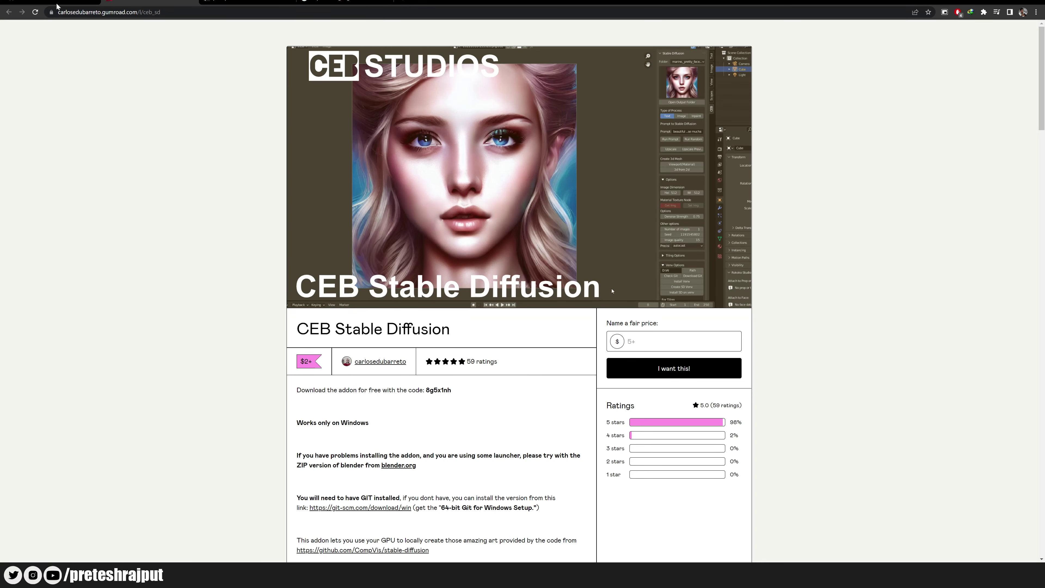
key(ctrl+shift+Tab)
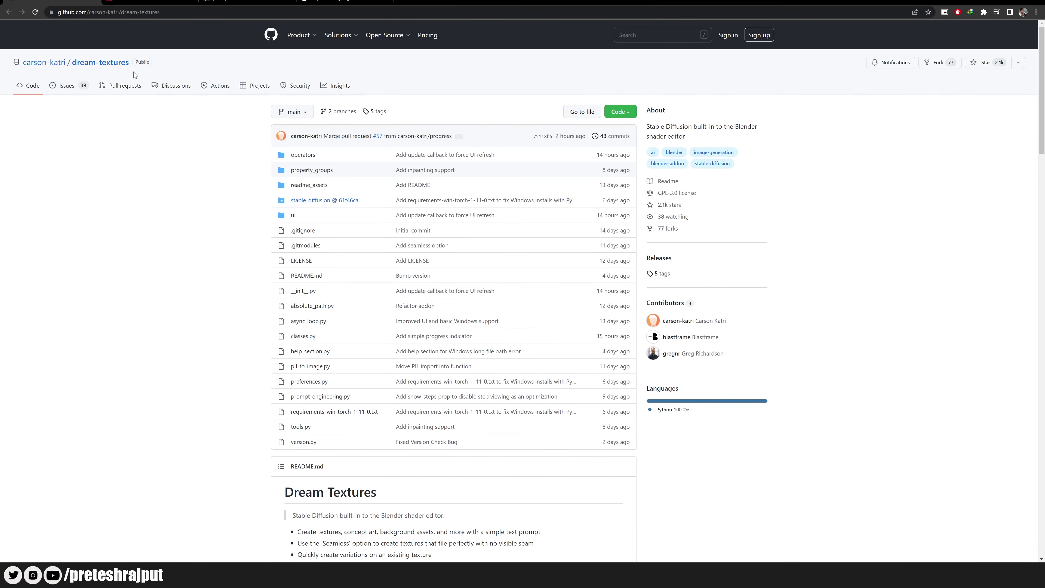
click(628, 114)
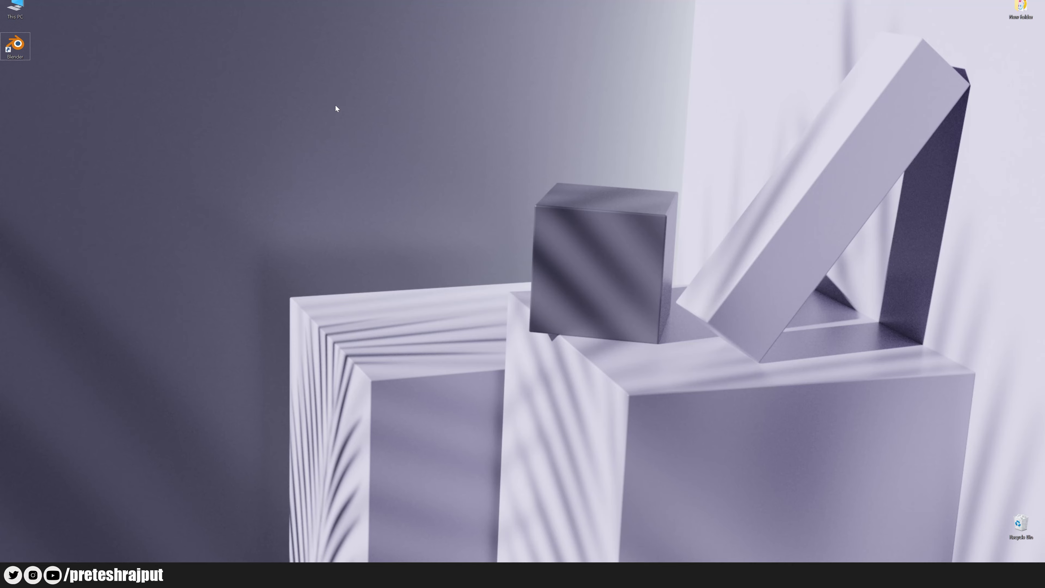
- Run Blender as administrator and pick dream-textures-main.zip to install from Add-ons preferences
right_click(22, 46)
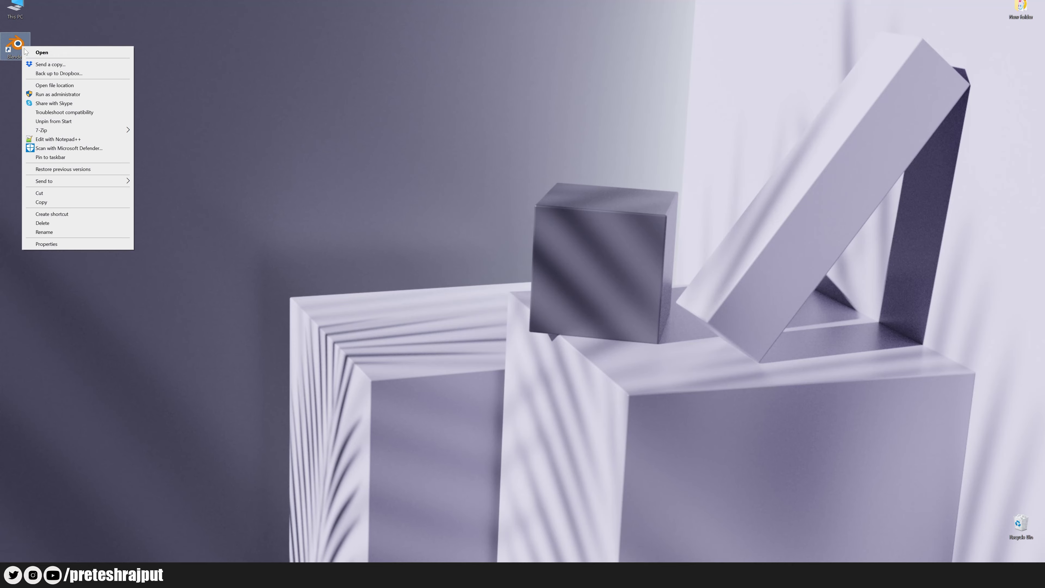
click(65, 97)
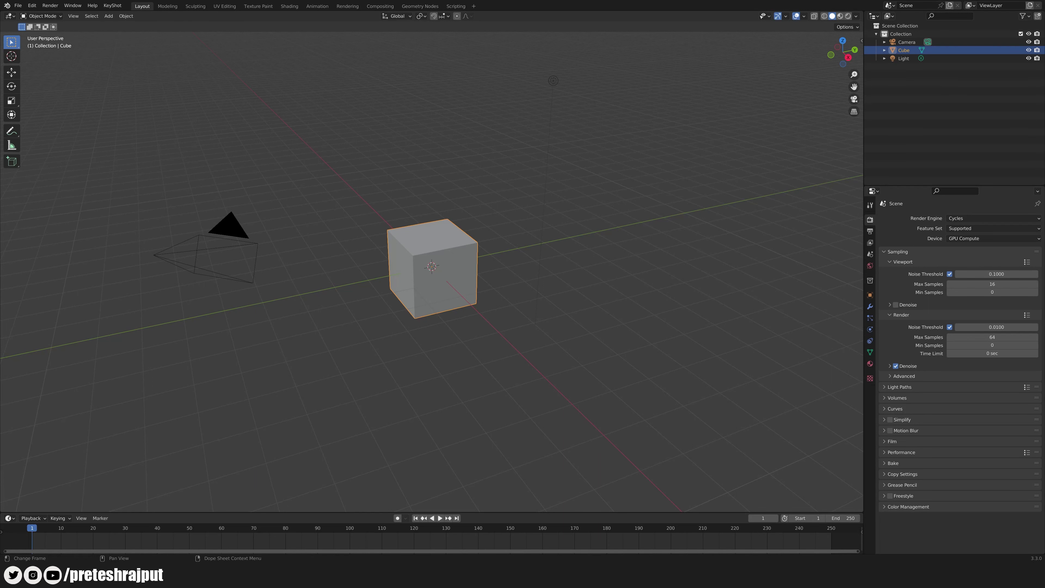
click(32, 8)
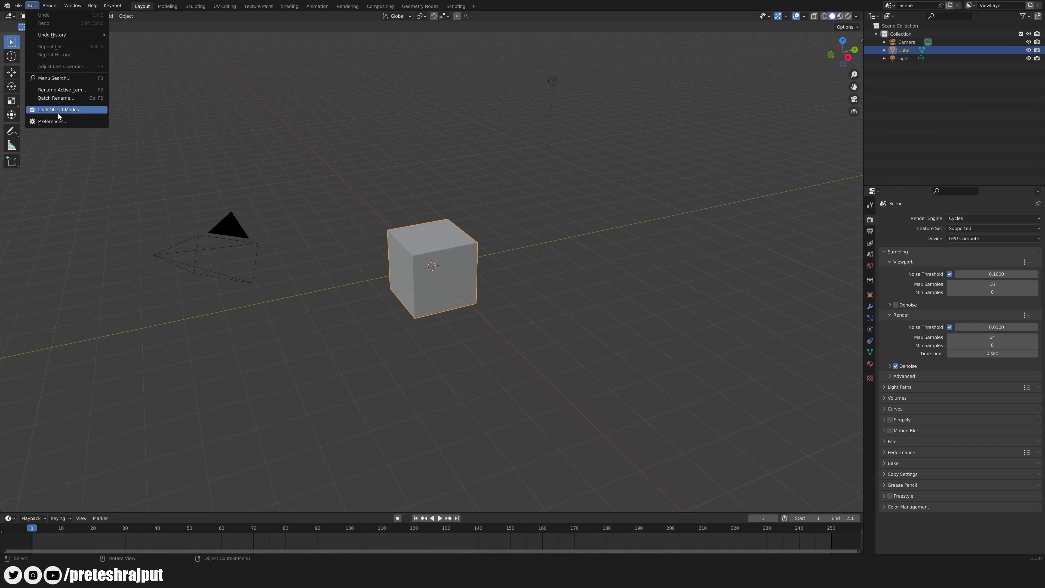
click(54, 124)
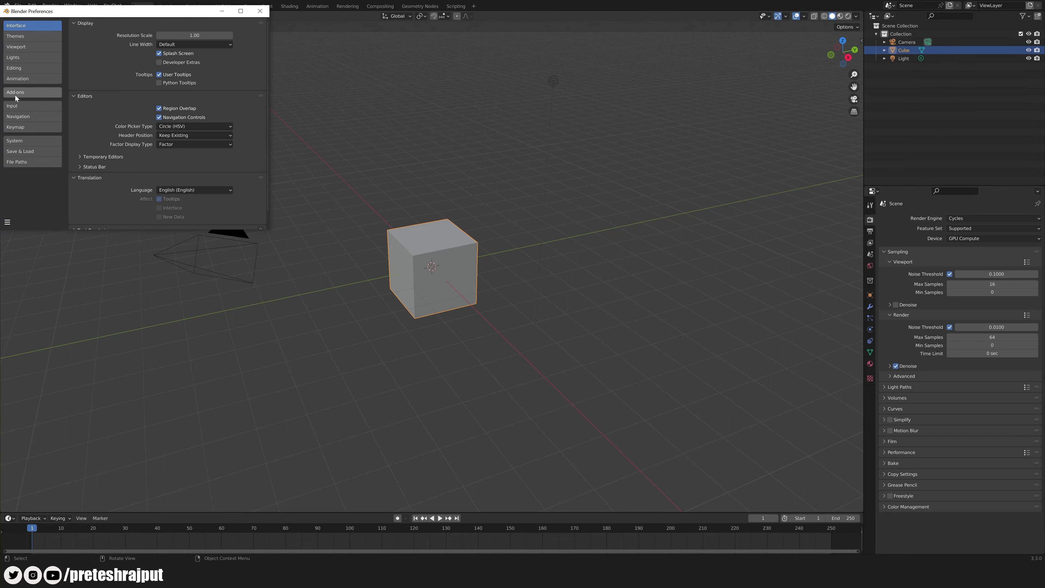
click(15, 95)
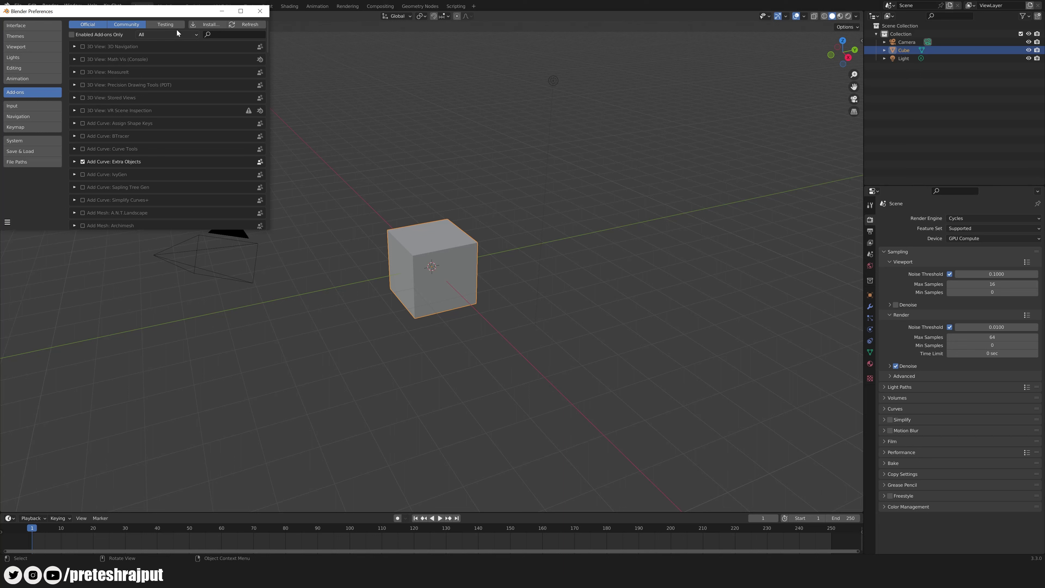
click(207, 24)
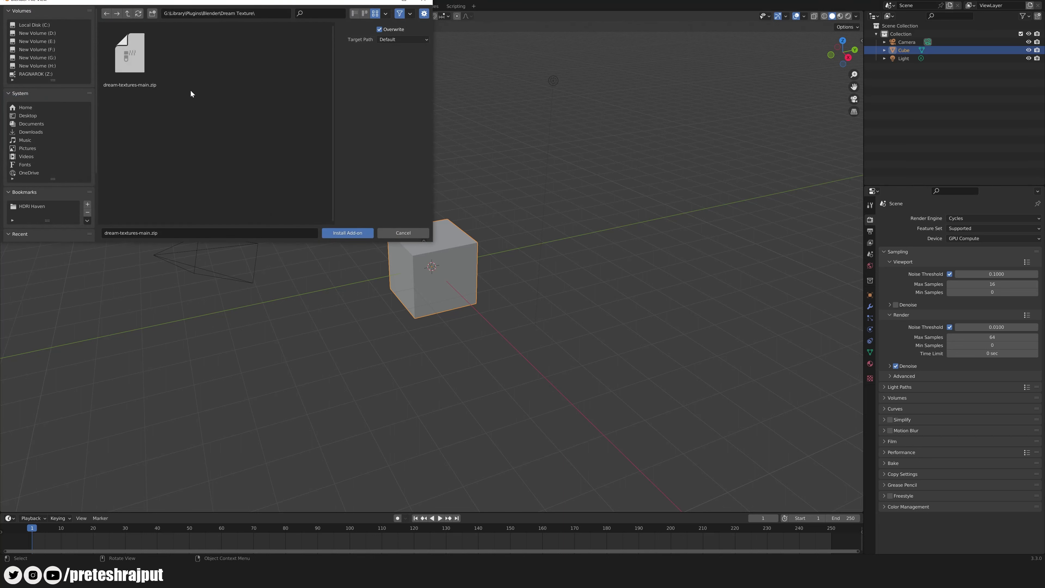
click(130, 54)
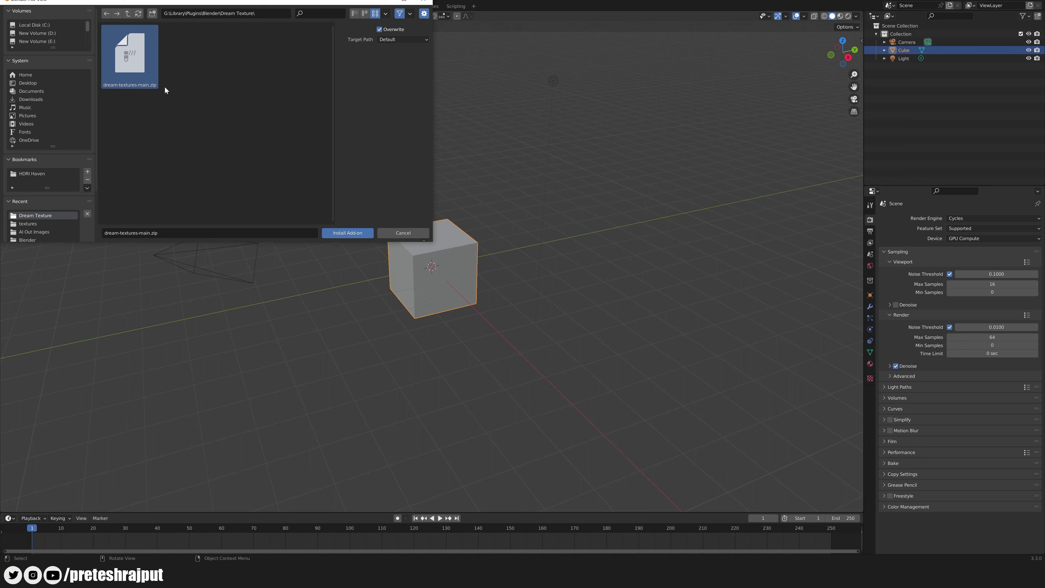
- Install the zip add-on, enable Node: Dream Textures and expand its details
click(332, 237)
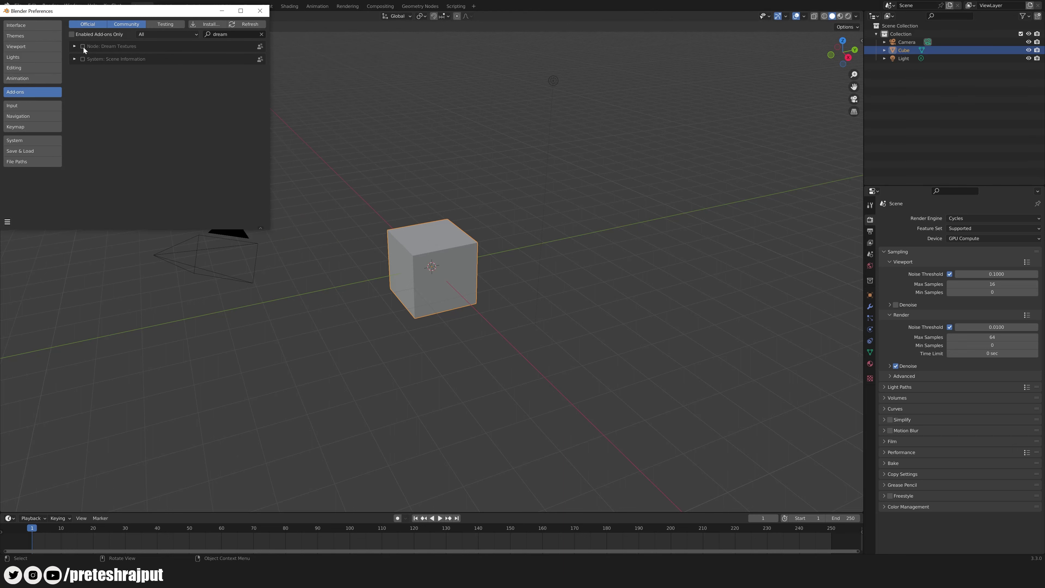
click(83, 46)
click(75, 46)
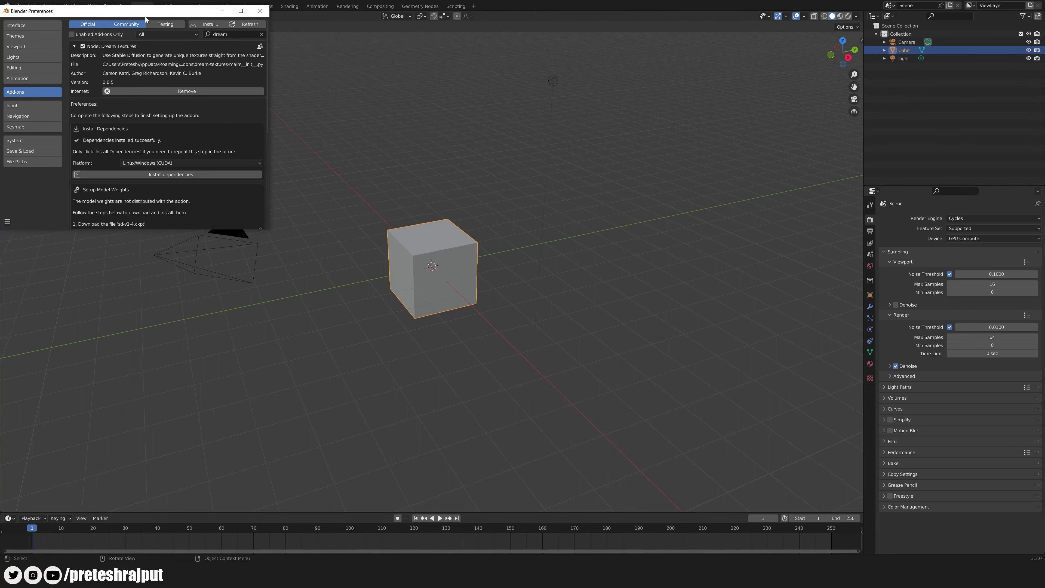
drag(145, 18, 440, 146)
scroll(450, 250, down, 2)
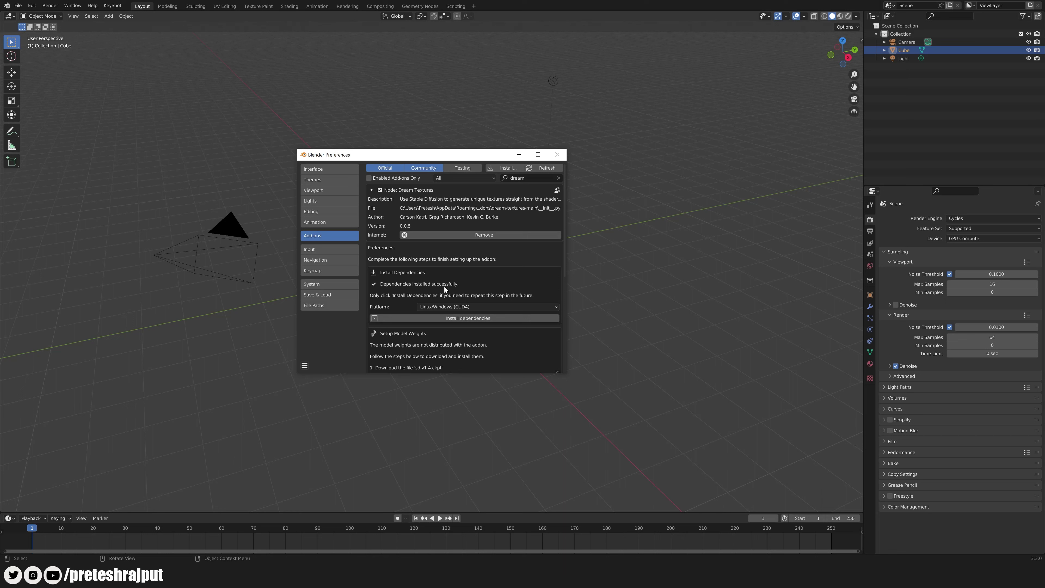
- Install the Dream Textures dependencies for the Linux/Windows (CUDA) platform
click(461, 318)
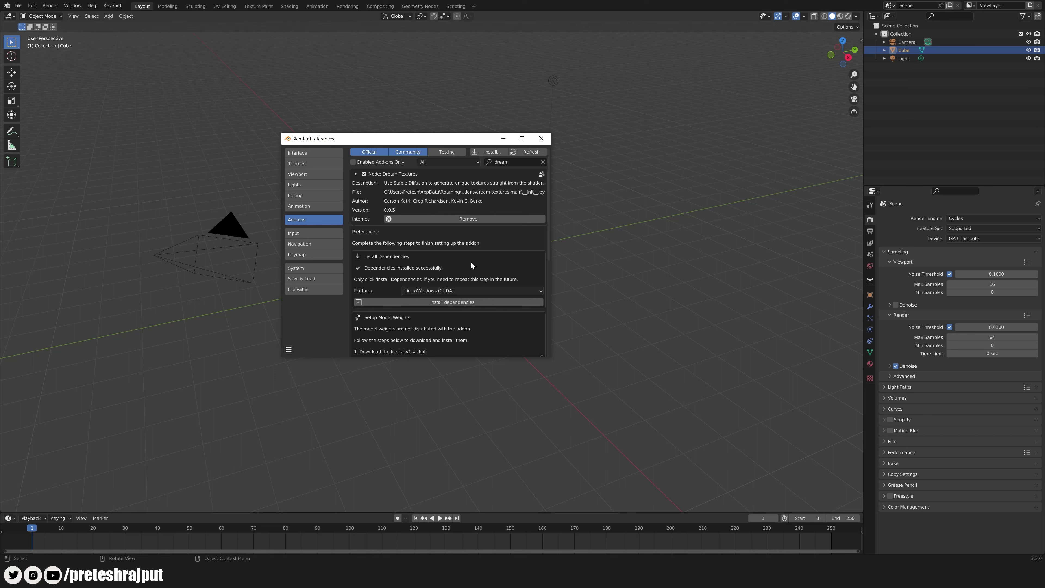
scroll(473, 268, down, 2)
scroll(453, 306, down, 1)
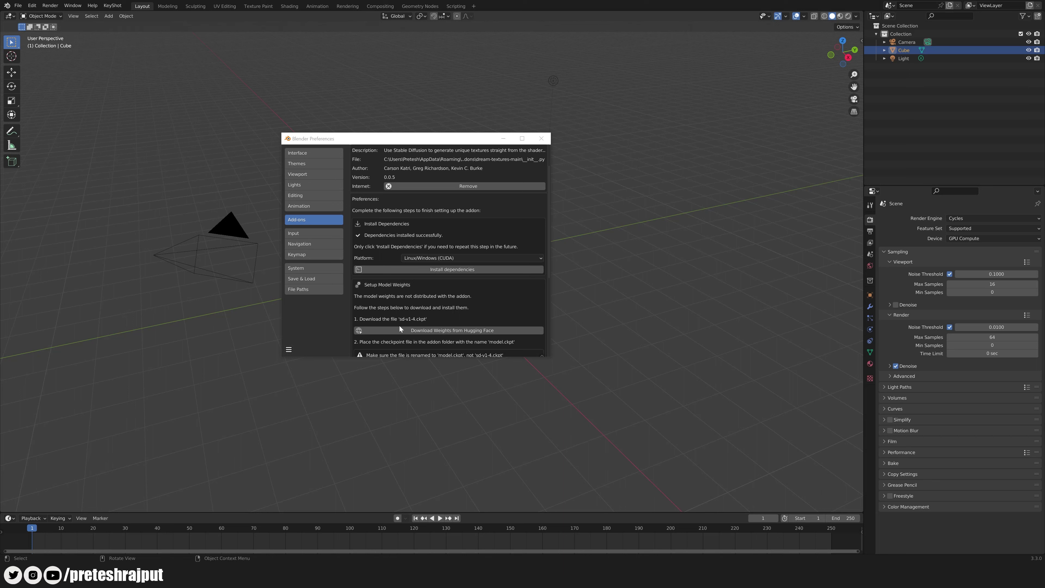
- Request access to stable-diffusion-v-1-4-original on Hugging Face, logging in with the account username and password
click(456, 331)
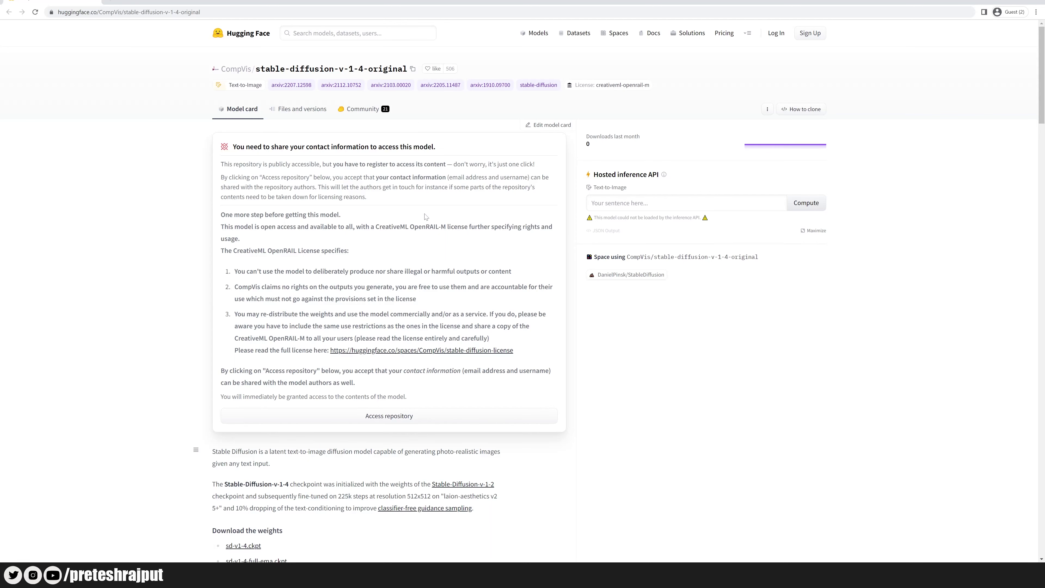
click(391, 421)
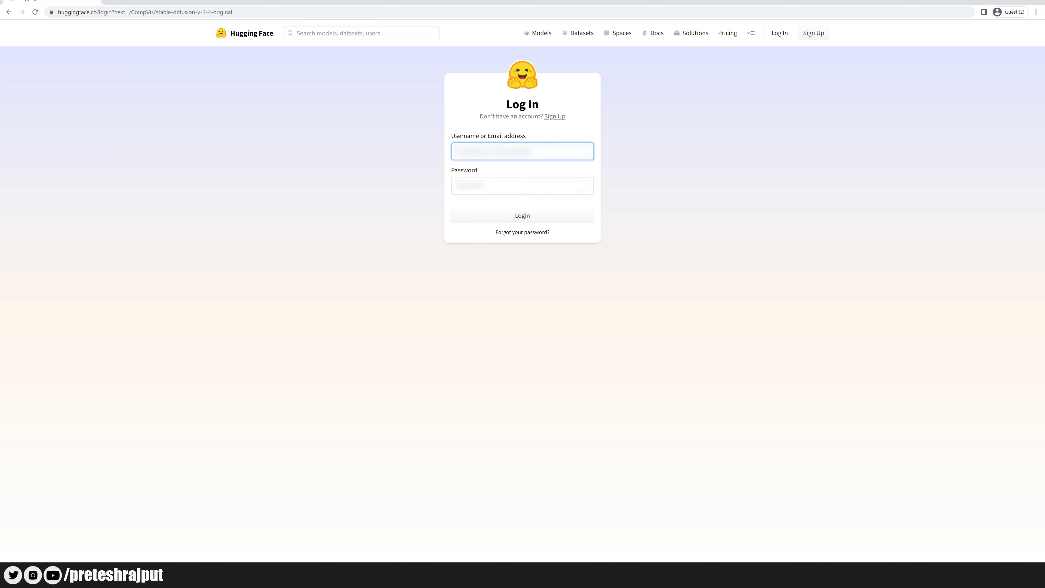
text(username)
key(Tab)
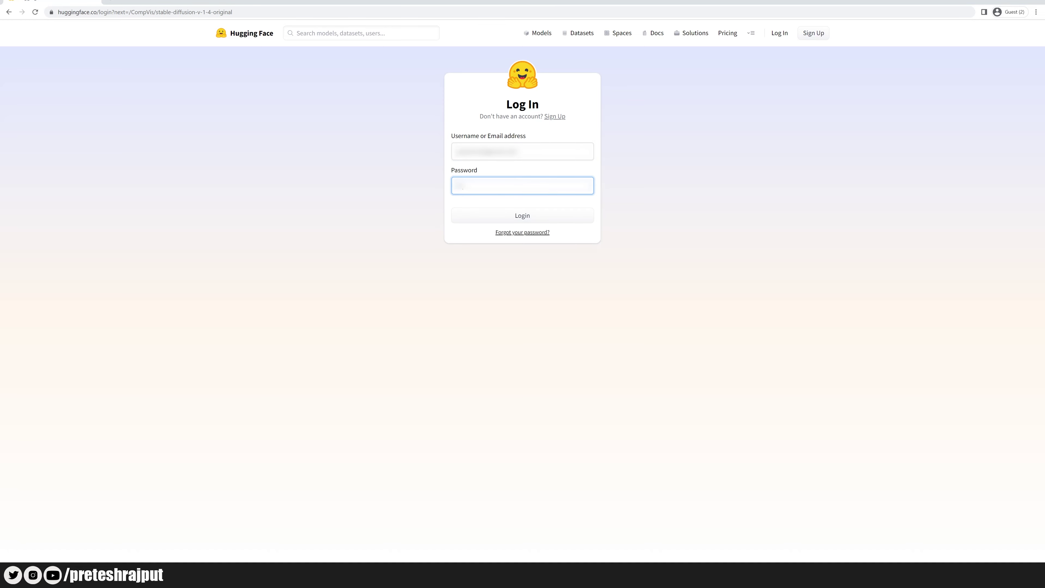
text(password)
key(Return)
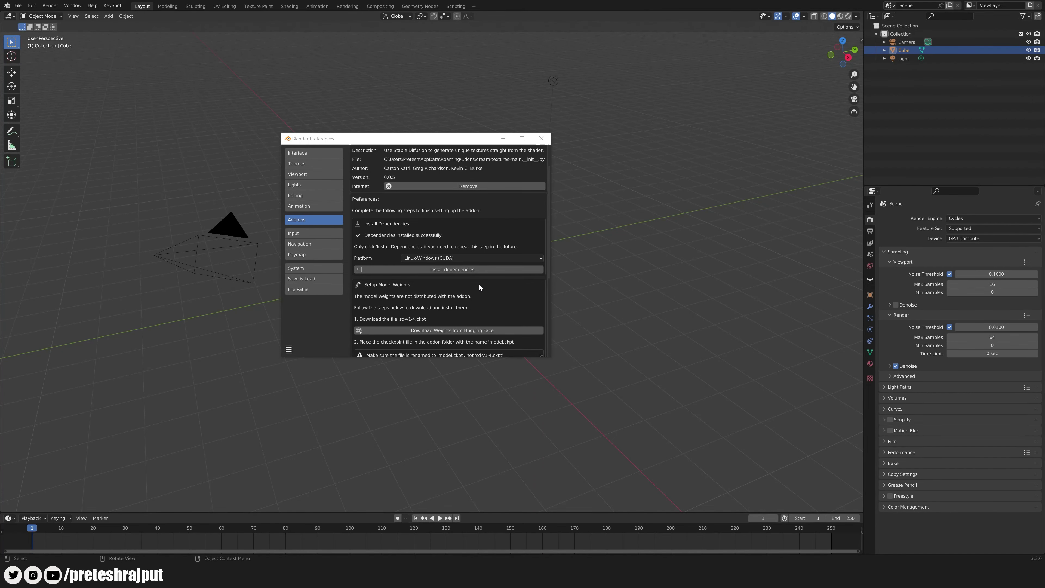
- Copy the downloaded sd-v1-4.ckpt into the stable-diffusion-v1 target directory
scroll(479, 287, down, 2)
scroll(479, 286, down, 1)
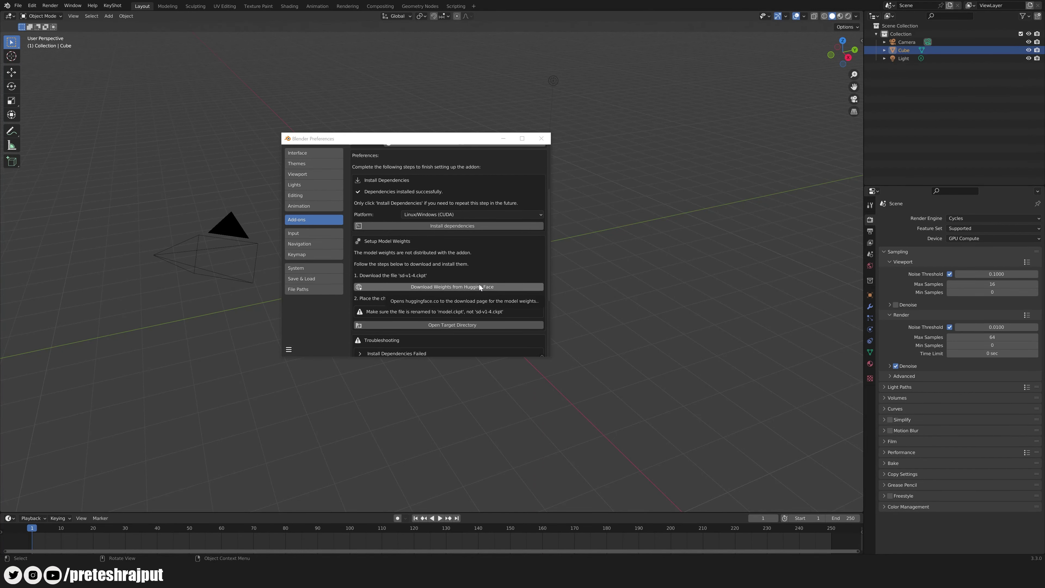
click(464, 326)
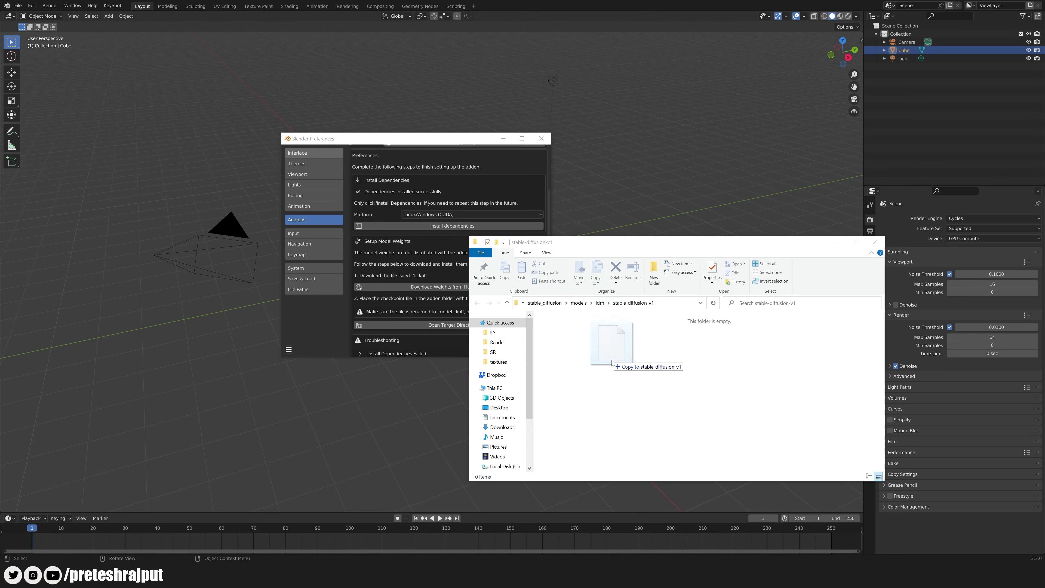
drag(592, 263, 613, 364)
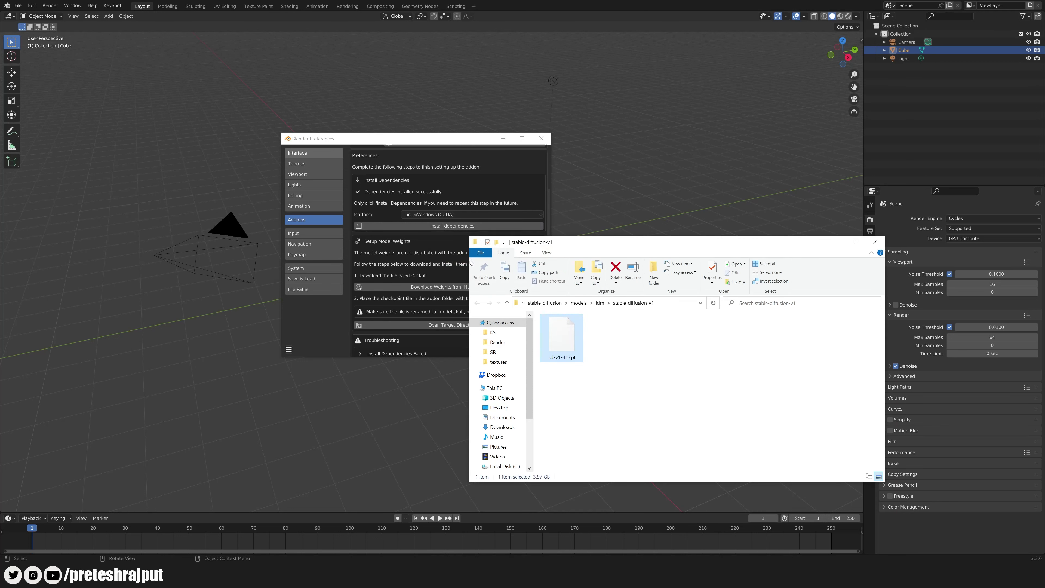
drag(439, 142, 389, 144)
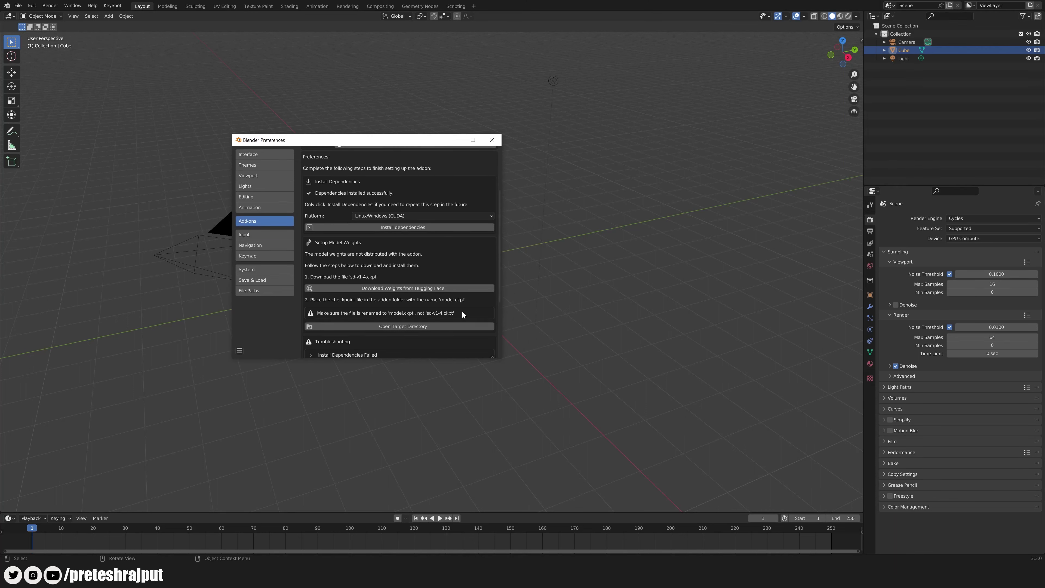
- Rename the checkpoint file to model.ckpt
click(462, 326)
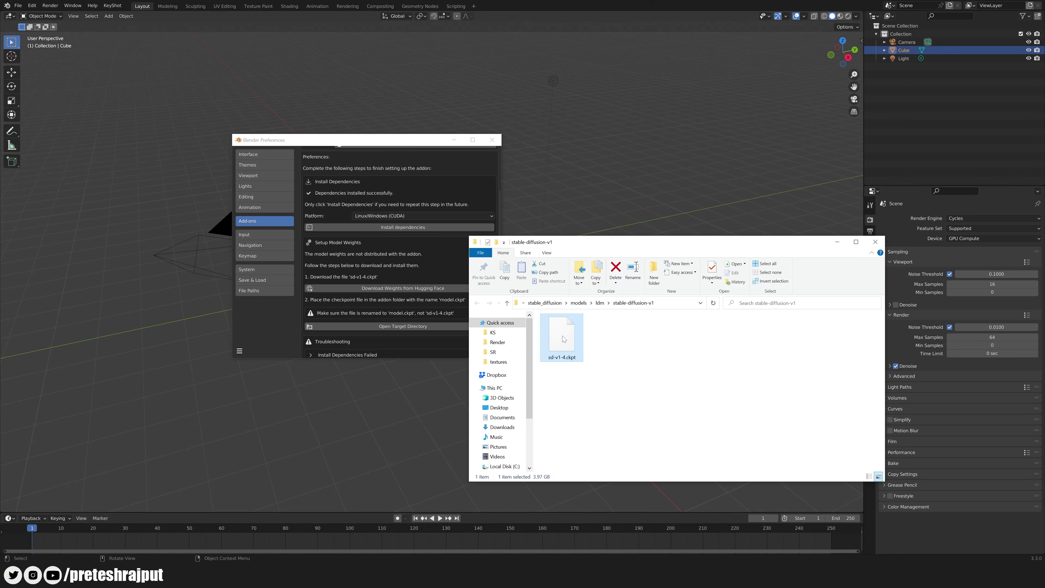
key(F2)
text(M)
key(BackSpace)
text(model)
key(Return)
- Validate the Dream Textures installation successfully and close the Preferences window
click(650, 364)
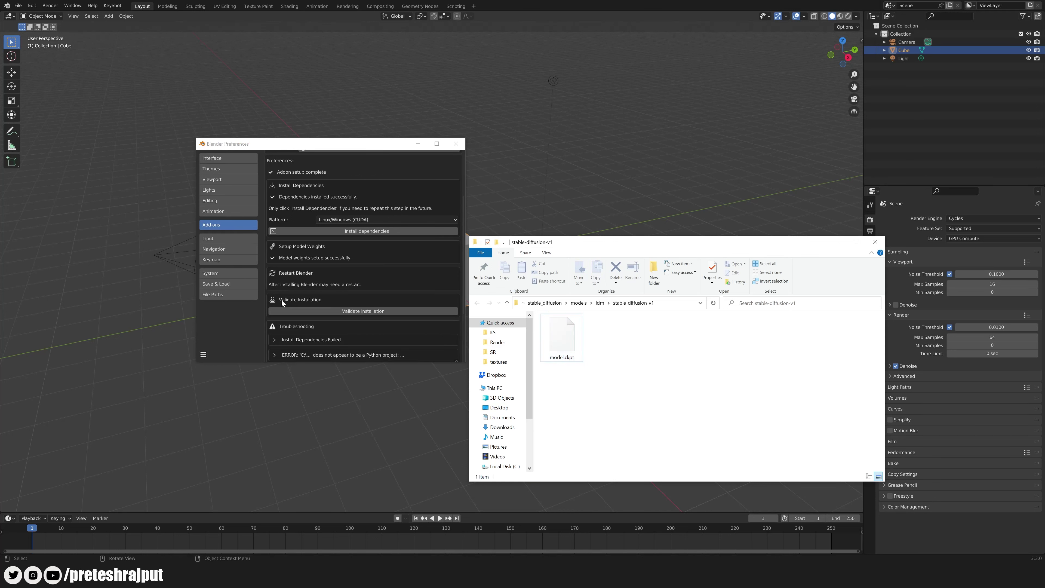
click(358, 149)
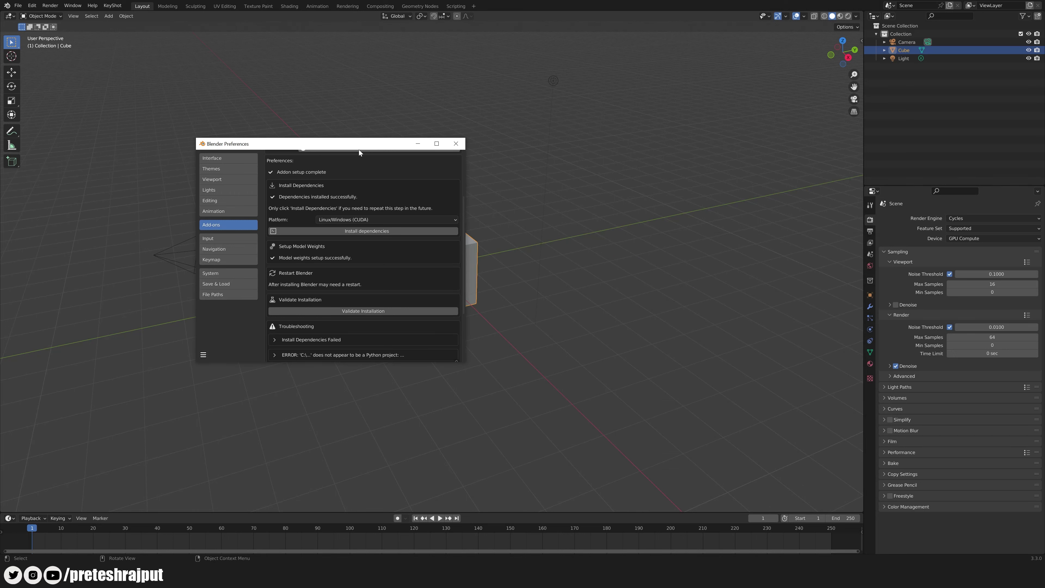
click(367, 313)
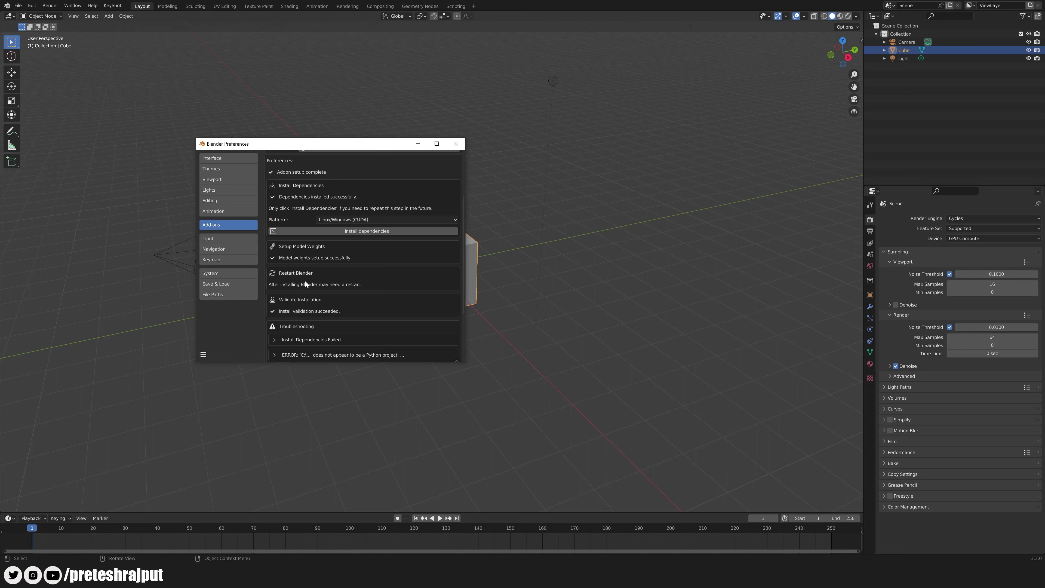
click(455, 143)
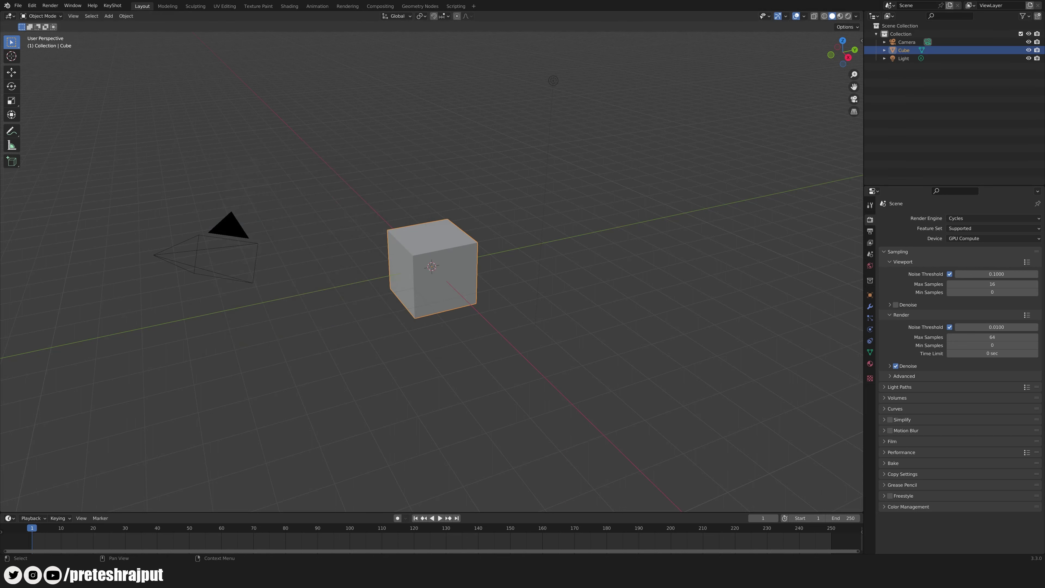
click(356, 173)
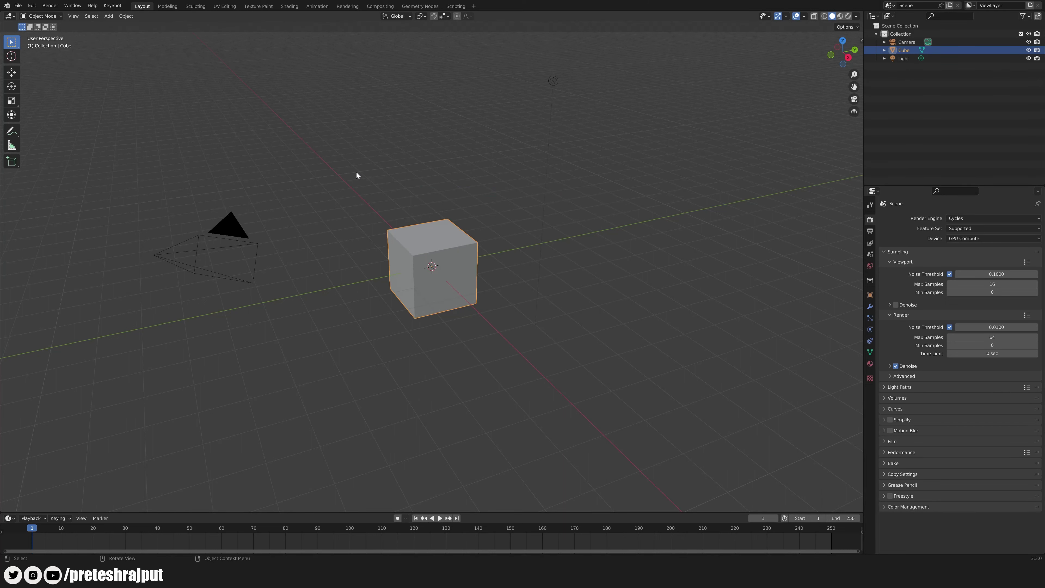
click(10, 16)
click(37, 48)
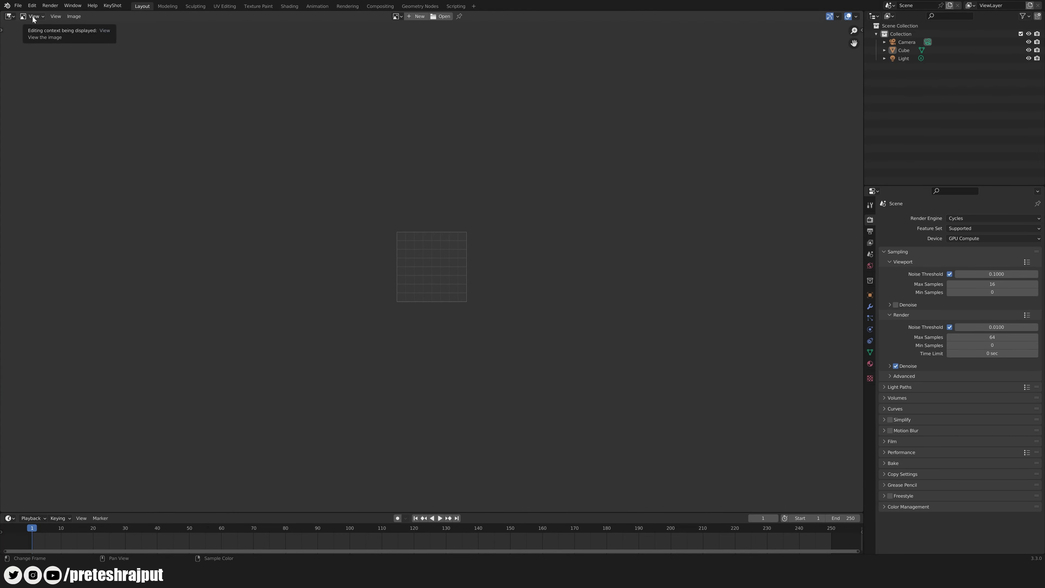
scroll(634, 203, up, 5)
key(n)
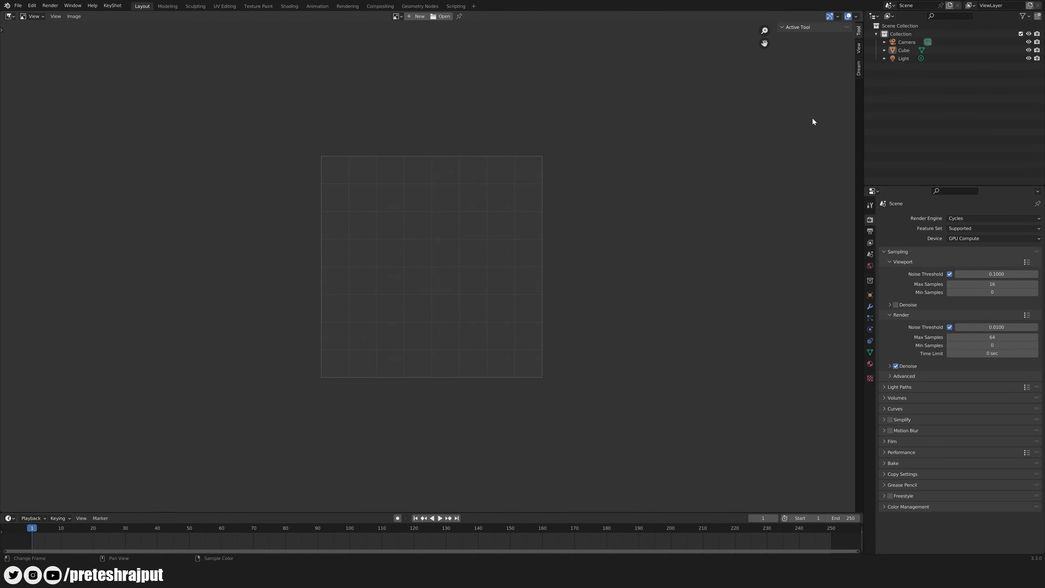
click(858, 73)
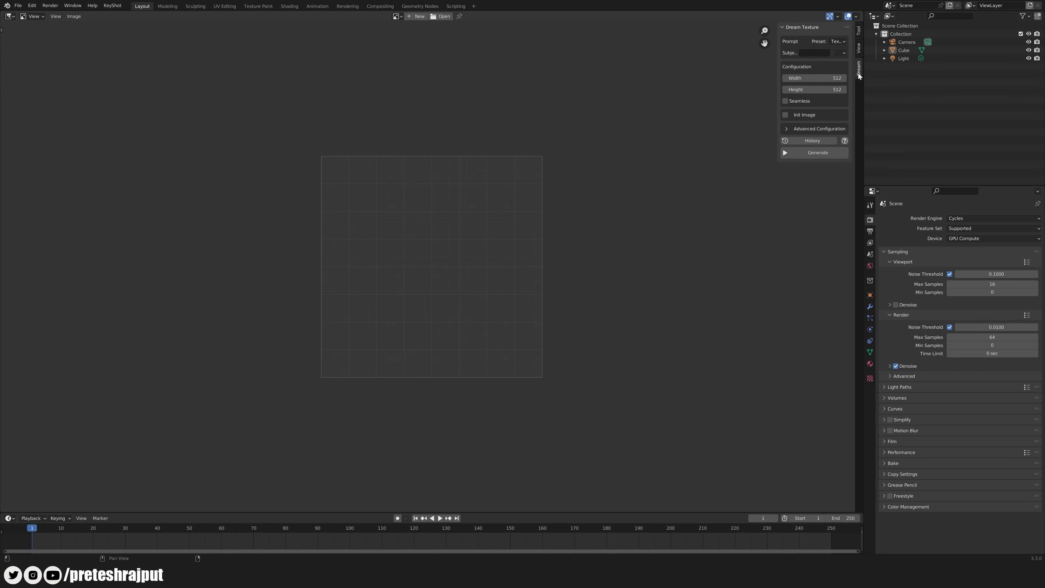
drag(779, 146, 674, 160)
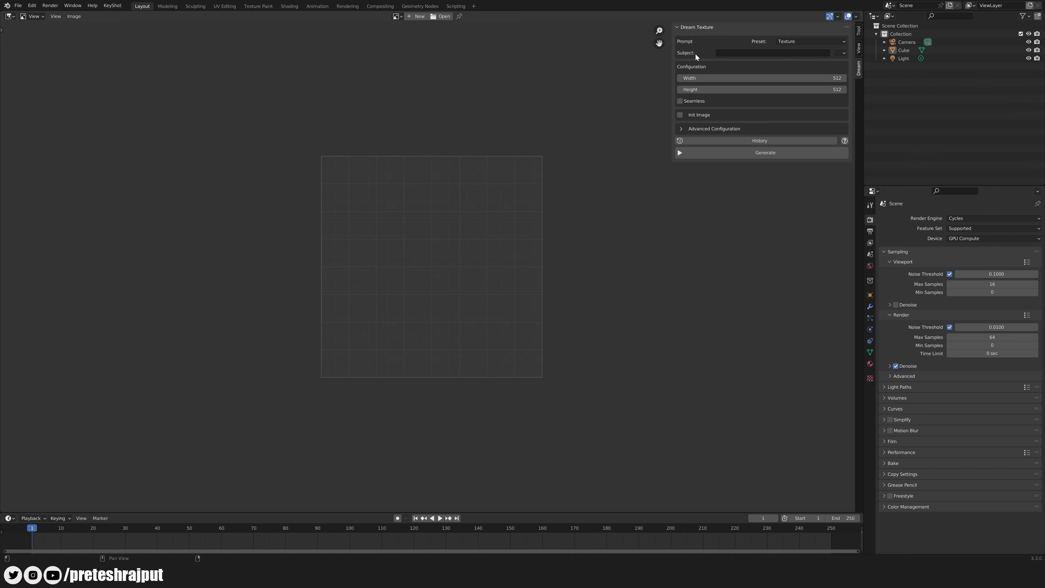
- Generate a seamless 512×512 texture with the subject 'wooden floor'
click(717, 54)
text(wood)
text(en floor)
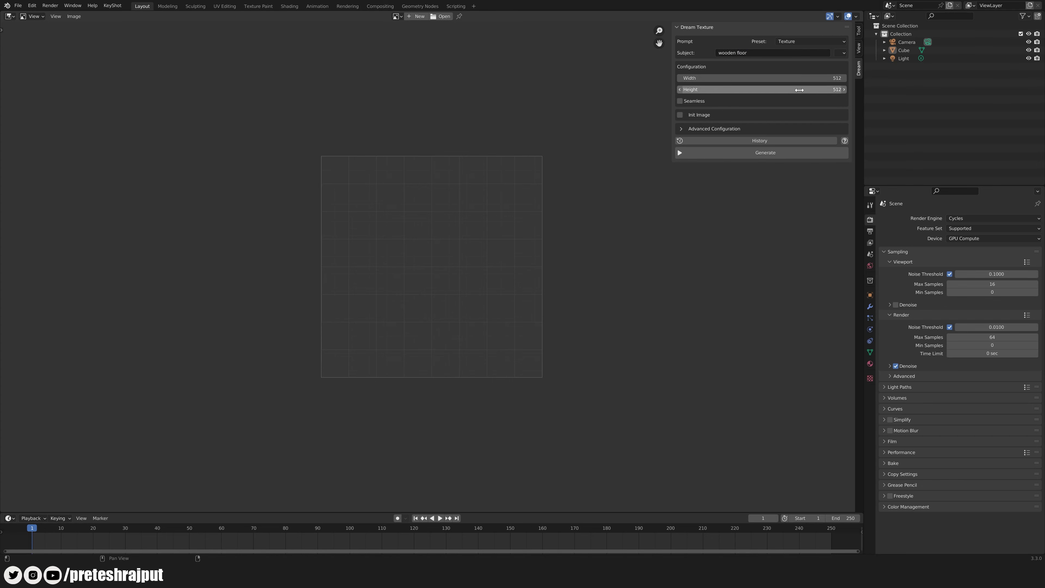
click(680, 101)
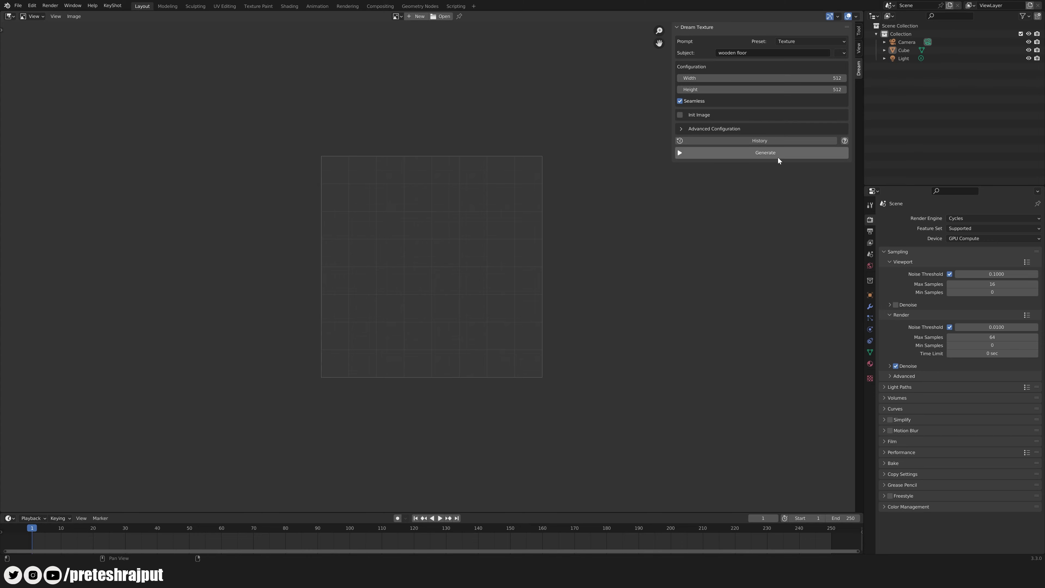
click(732, 155)
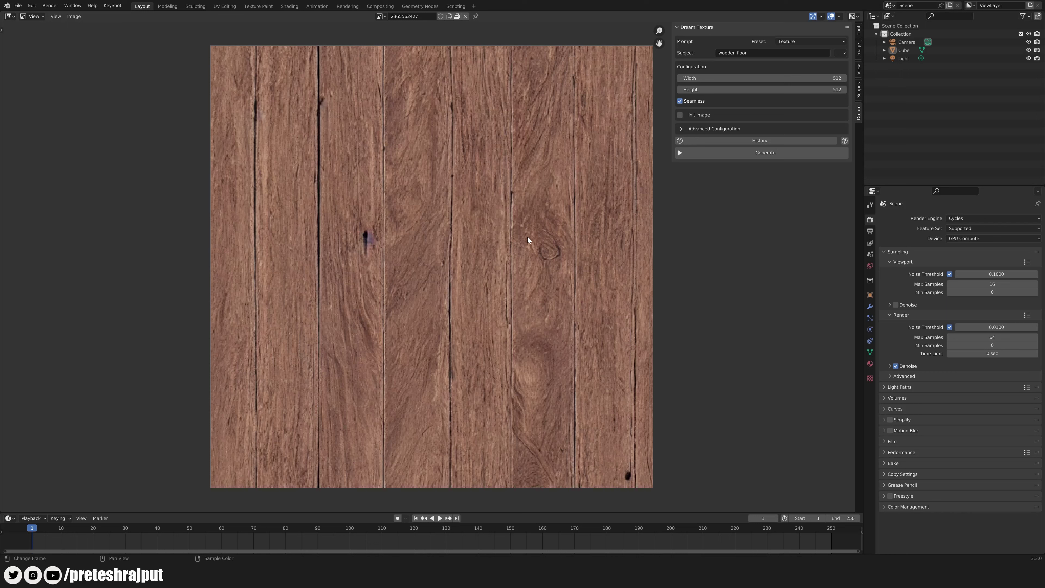
- Enable Repeat Image in the sidebar View tab and zoom out to inspect the tiling
click(859, 76)
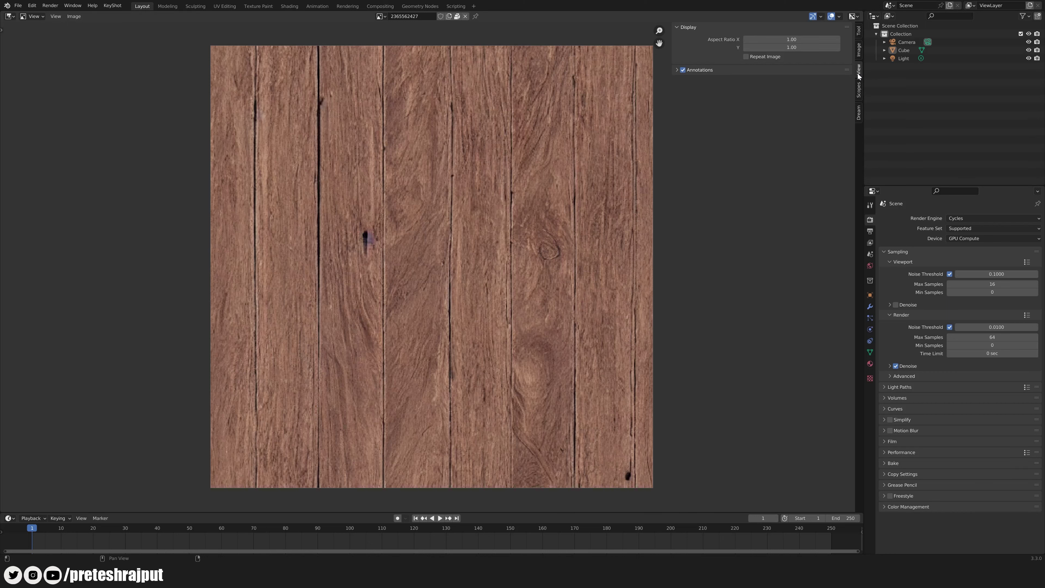
click(746, 56)
scroll(506, 242, down, 3)
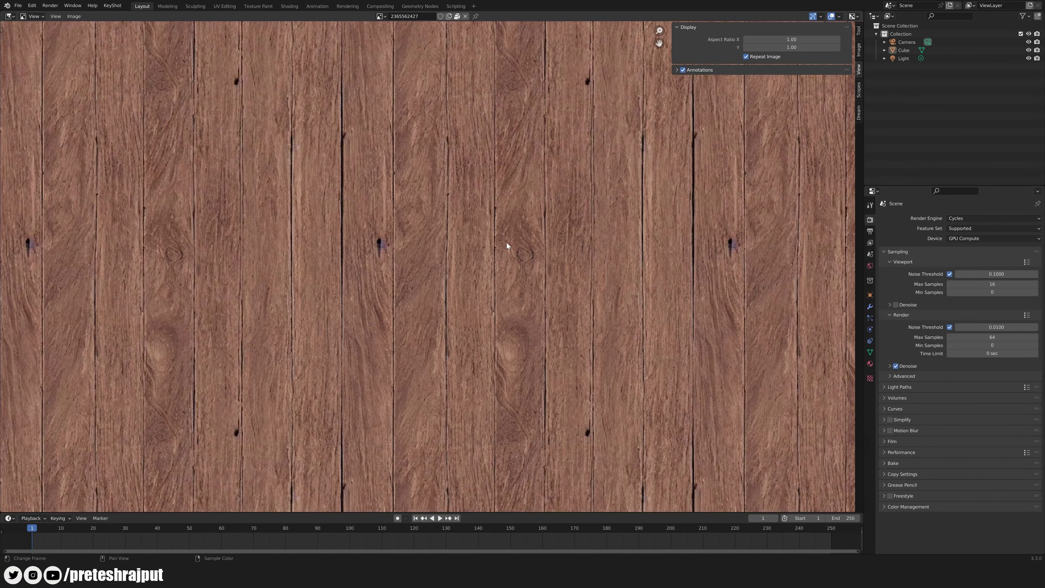
scroll(507, 245, down, 2)
scroll(507, 245, down, 1)
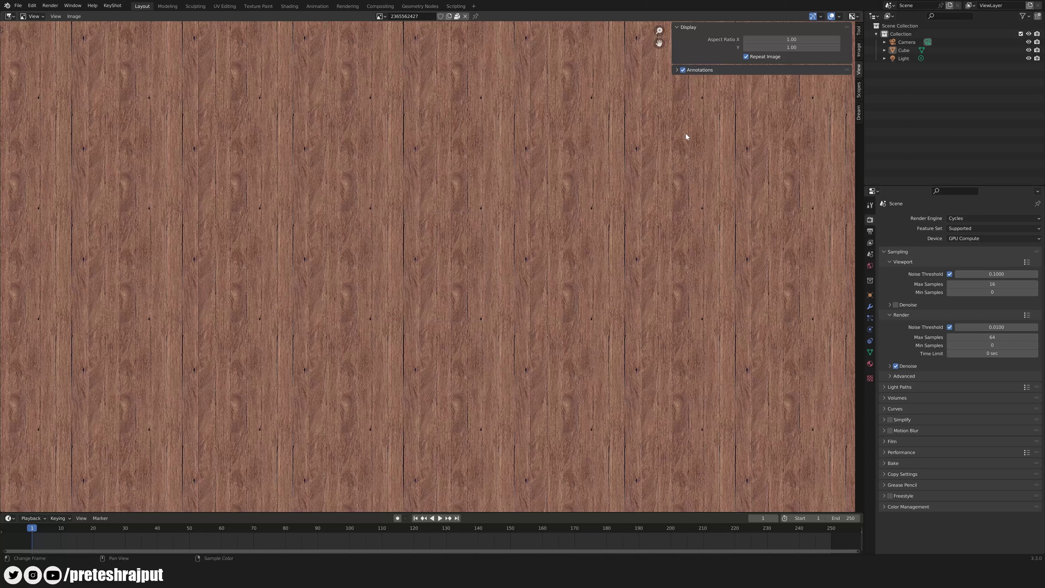
- Change the Dream Texture subject to 'brick wall' and generate the new texture
click(859, 112)
click(737, 53)
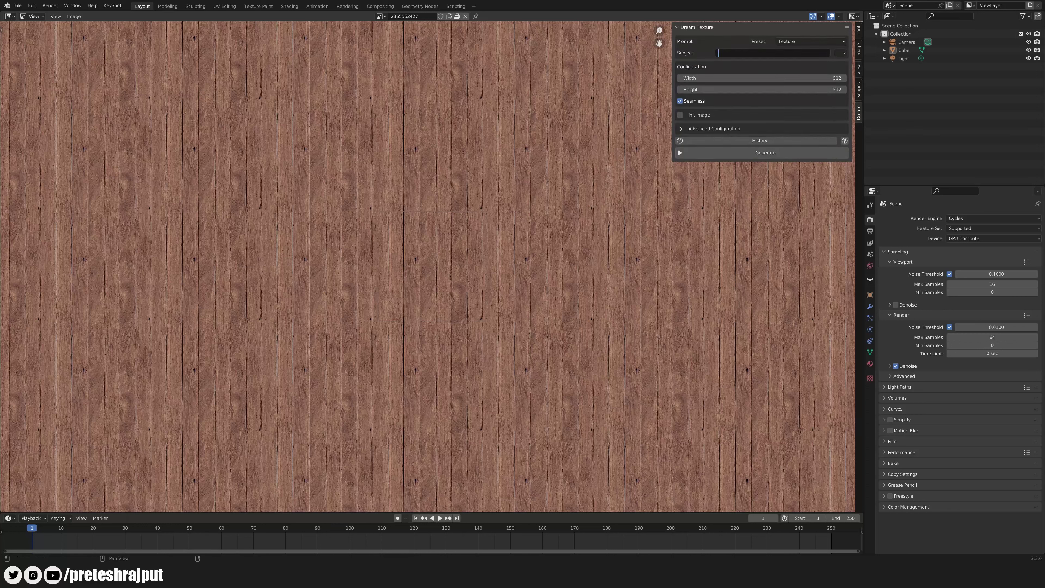
text(bri)
text(ck wall)
key(Return)
click(774, 156)
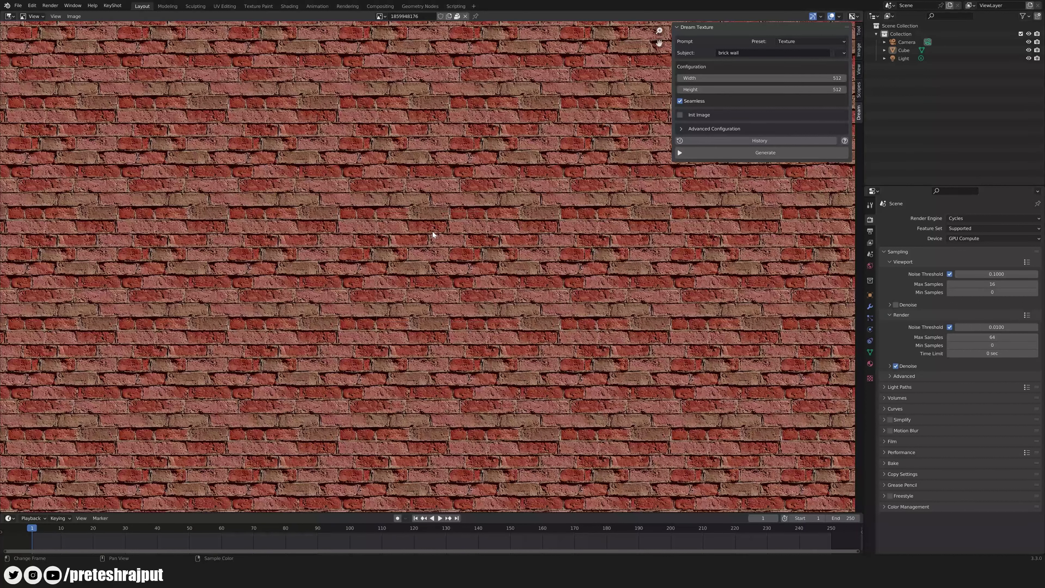
- Turn on Seamless for the 'Concrete floor' subject and regenerate the texture
click(74, 16)
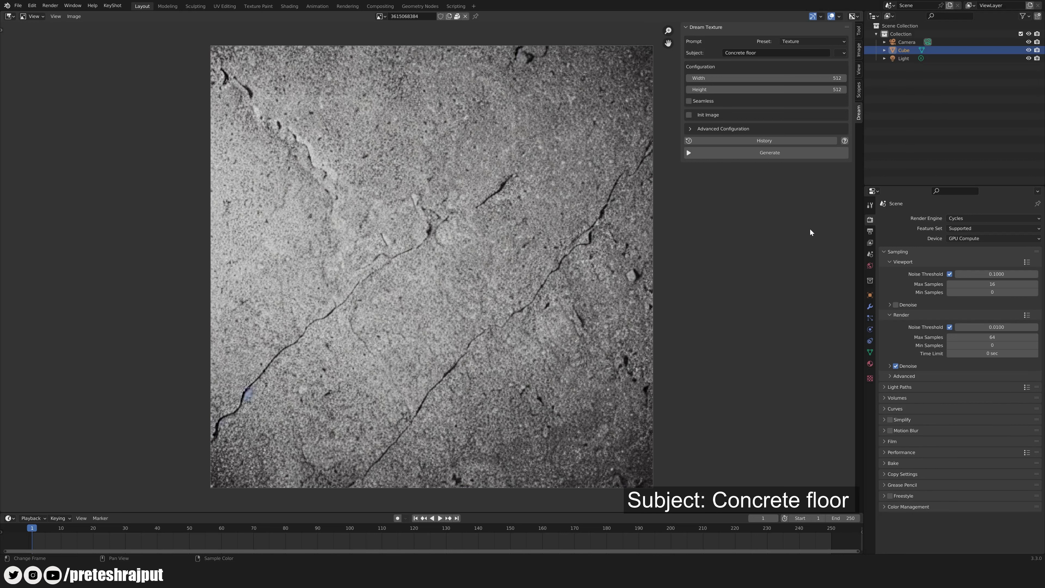
click(688, 101)
click(757, 156)
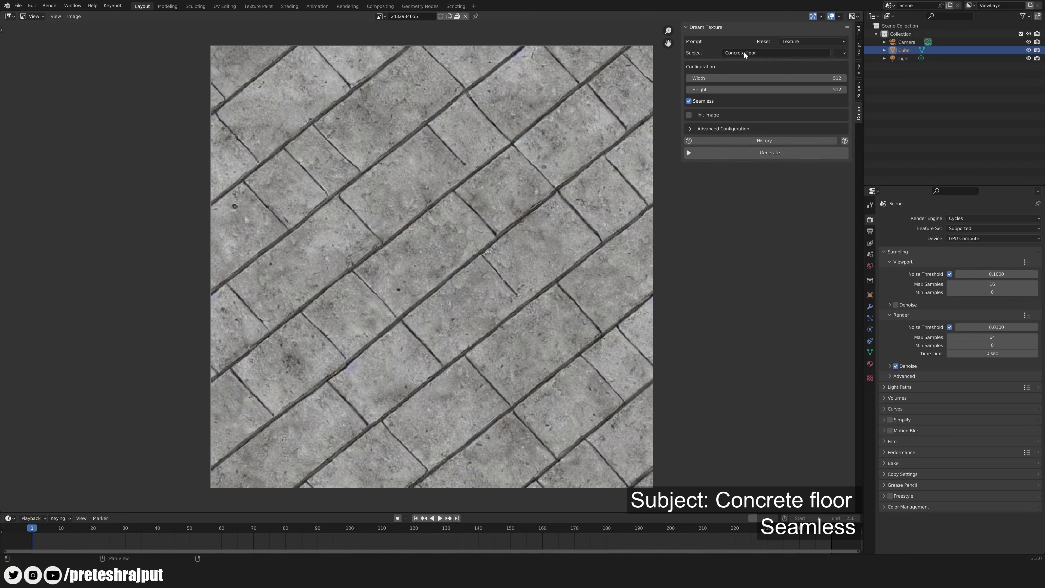
- Replace 'Concrete' with 'stone' in the subject and generate a seamless stone floor texture
double_click(740, 53)
text(stone)
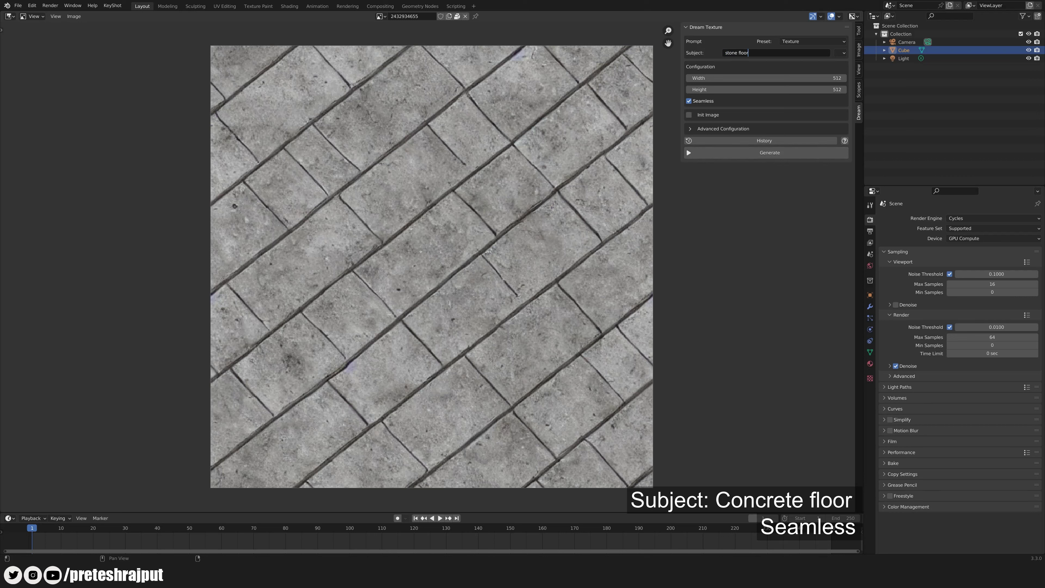
key(Return)
click(782, 155)
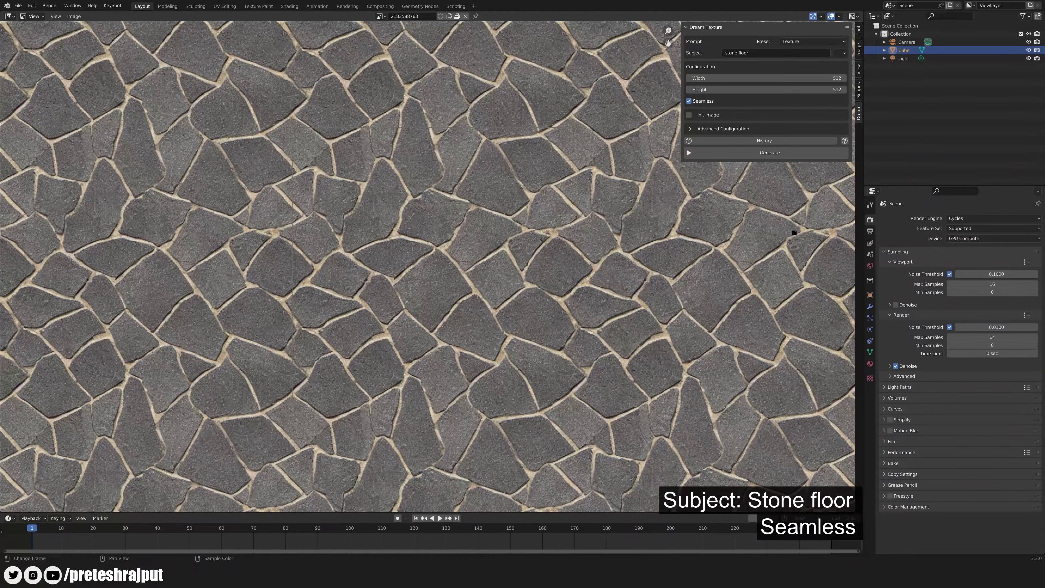
- Set the subject to 'stone bricks' and generate stone brick textures
click(774, 53)
text(stone bricks)
key(Return)
click(804, 152)
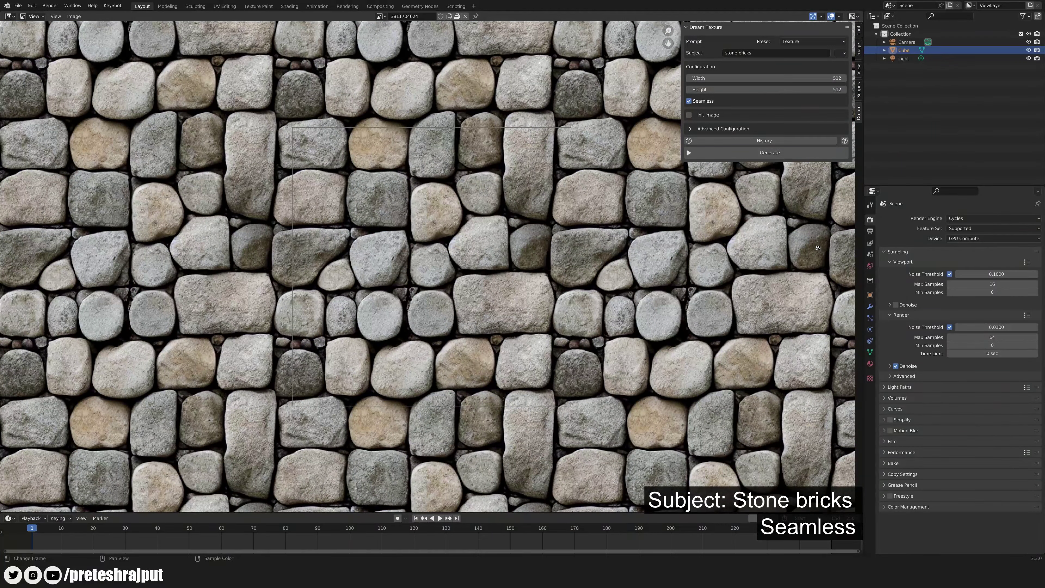
click(778, 157)
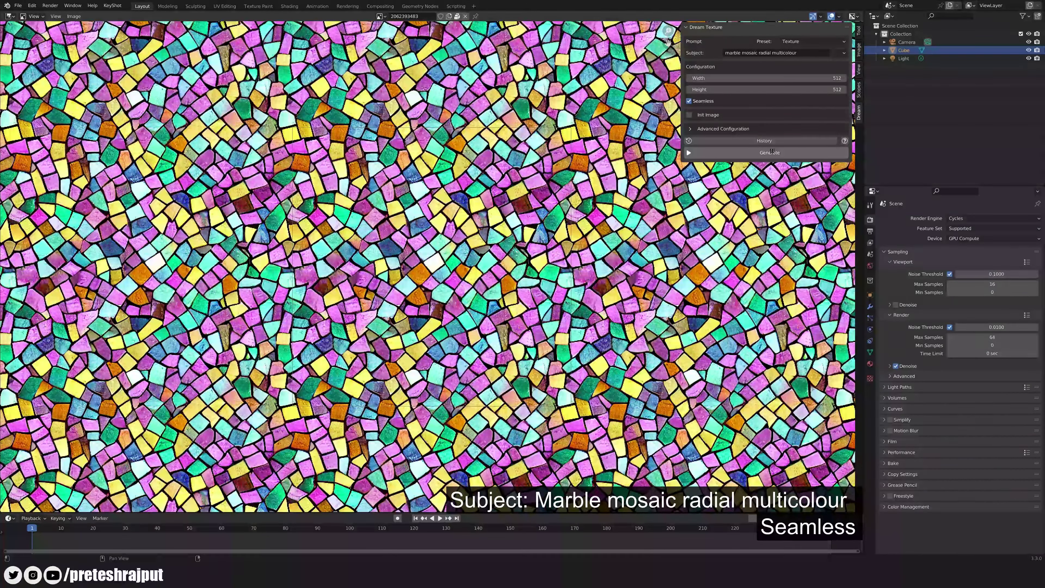
- Change 'radial' to circular in the subject and generate the multicolour marble mosaic
double_click(765, 53)
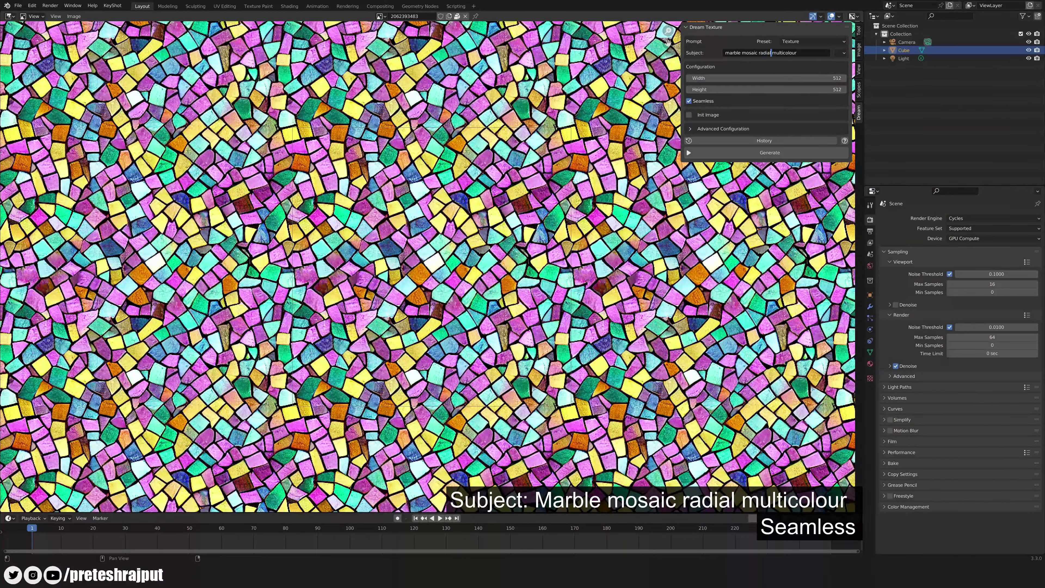
text(ciclar )
text(r)
key(Return)
click(769, 152)
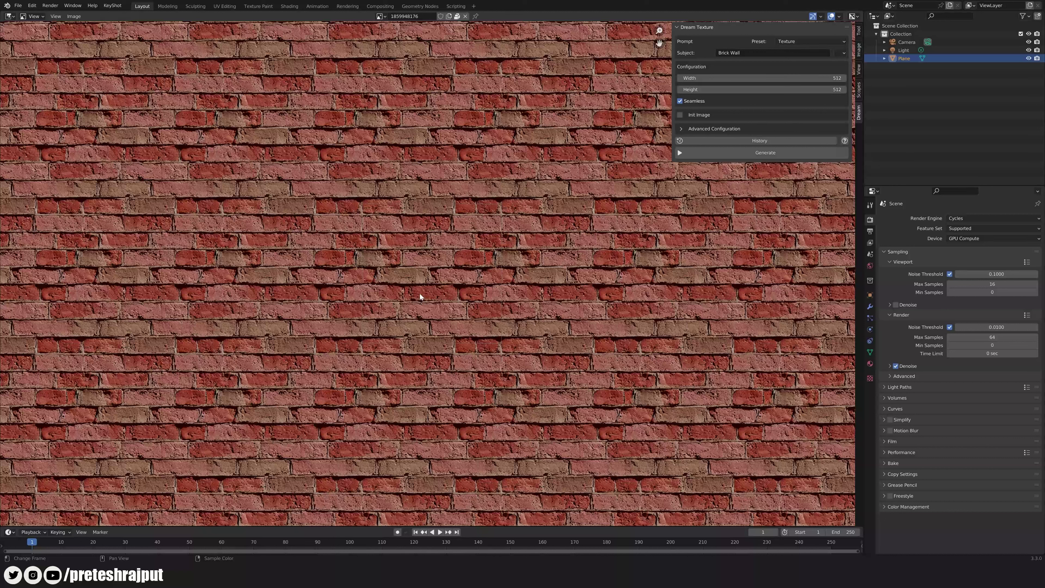
- Review the Sampler options under Advanced Configuration, then open the editor type menu
click(681, 129)
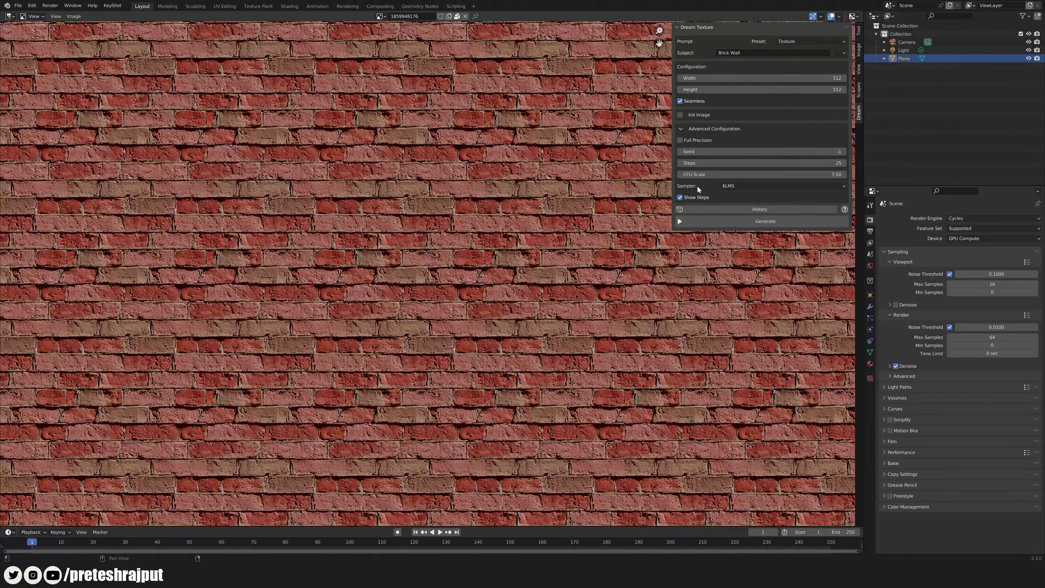
click(732, 187)
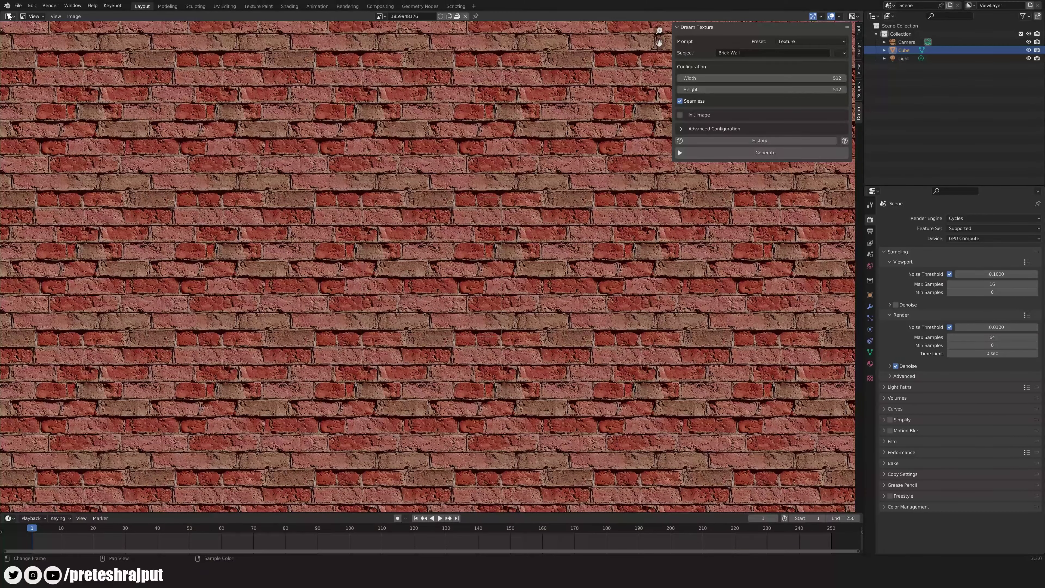
click(9, 16)
- Switch the main area to a 3D Viewport and replace the default cube with a plane
click(29, 39)
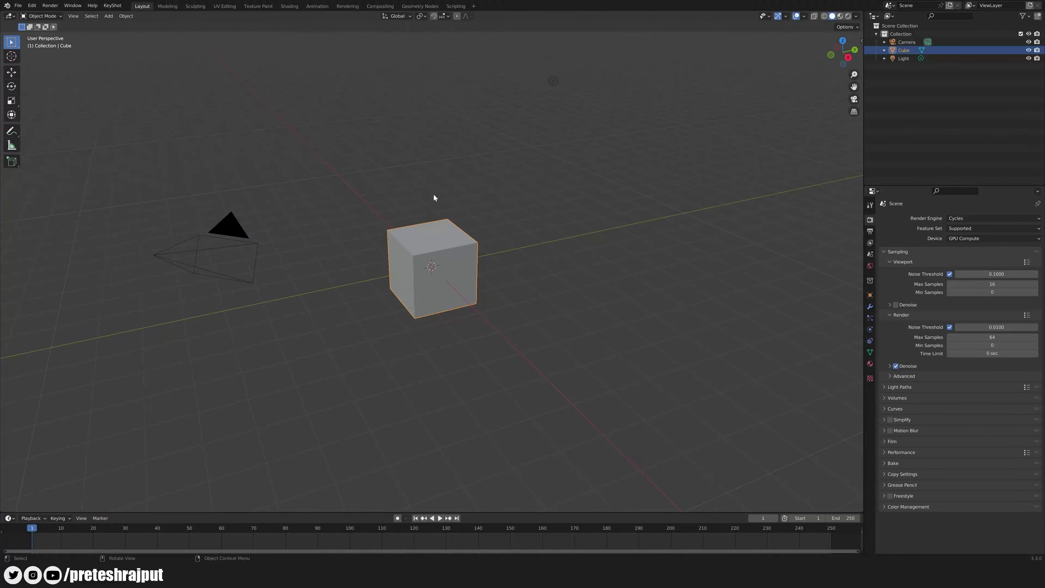
click(449, 225)
key(Delete)
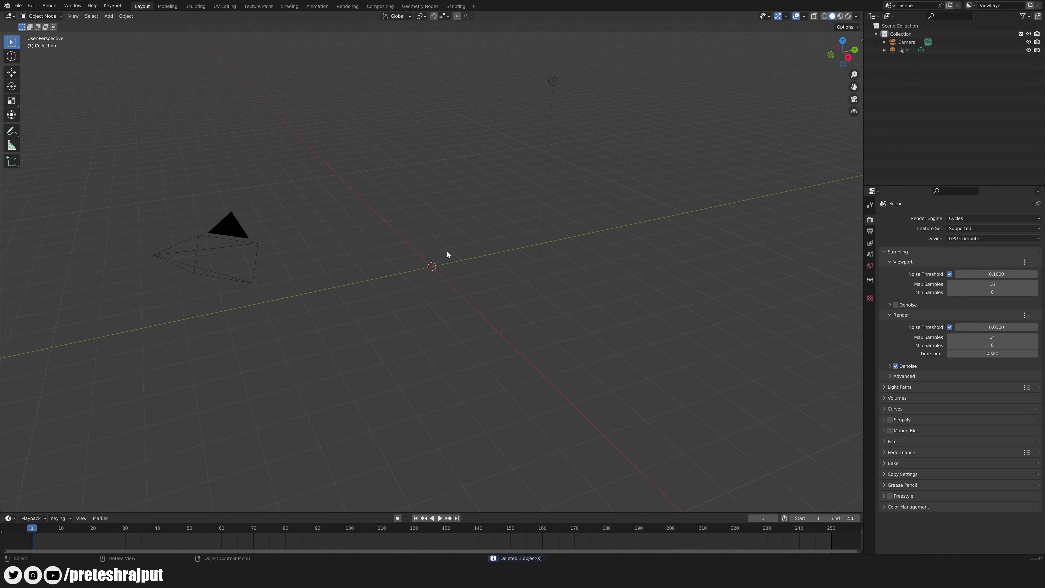
key(shift+a)
click(476, 248)
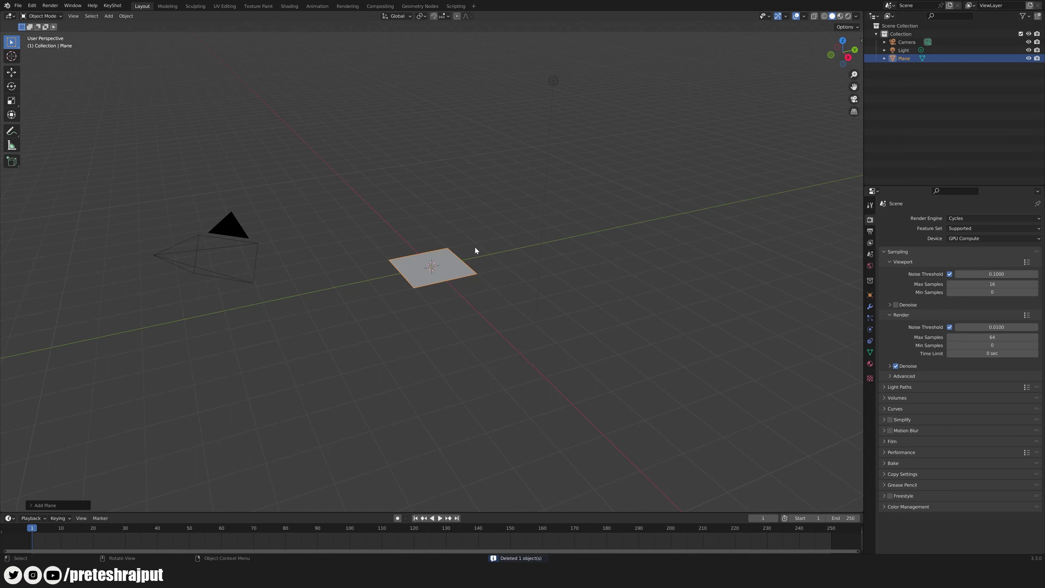
- Enlarge the lower timeline area and turn it into a Shader Editor
scroll(475, 250, up, 4)
drag(111, 512, 111, 417)
click(10, 422)
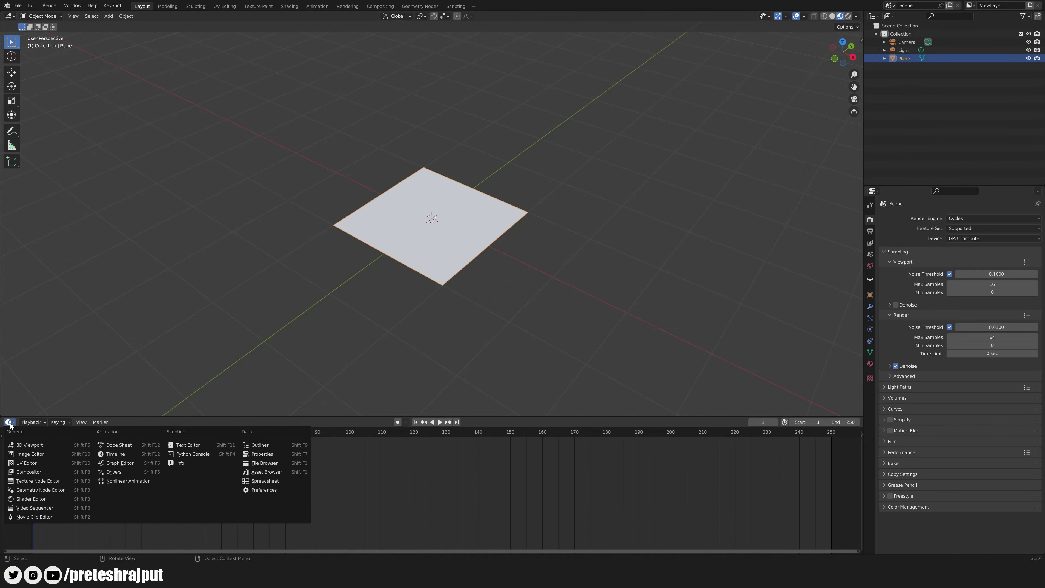
click(36, 499)
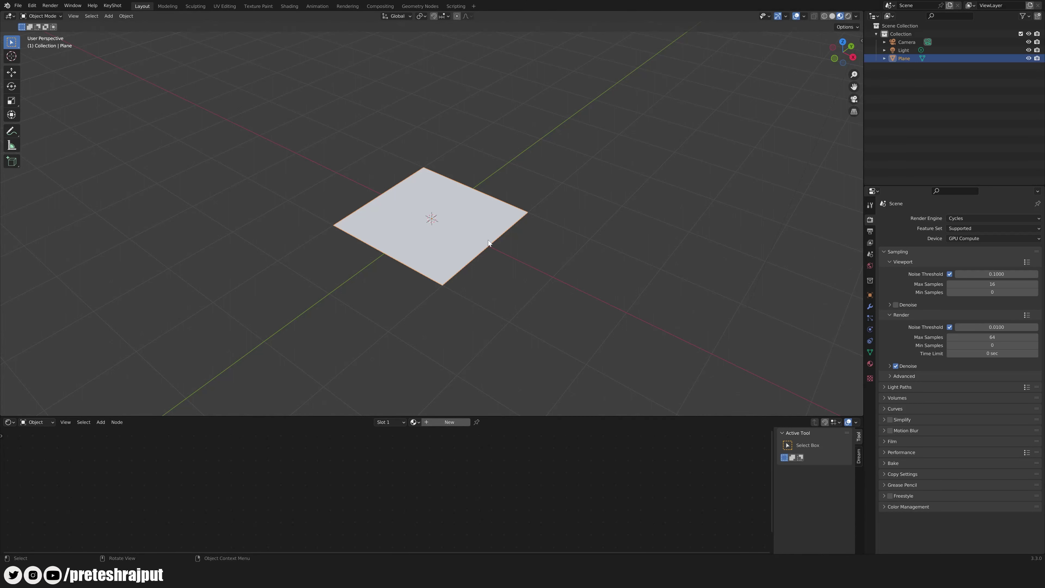
- Give the plane a new material with the brick wall Image Texture feeding Base Color
click(449, 422)
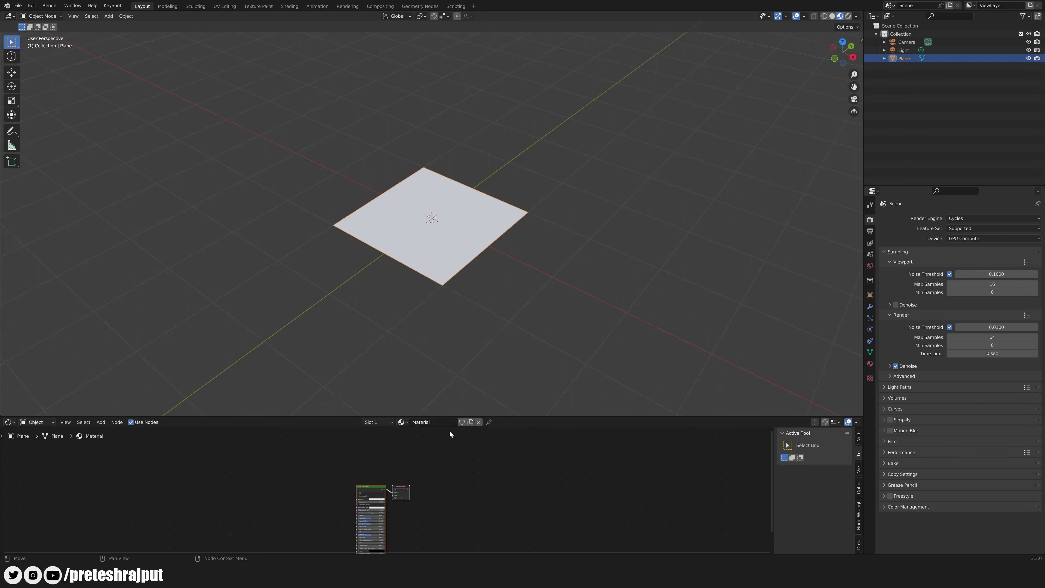
key(Home)
scroll(469, 496, up, 2)
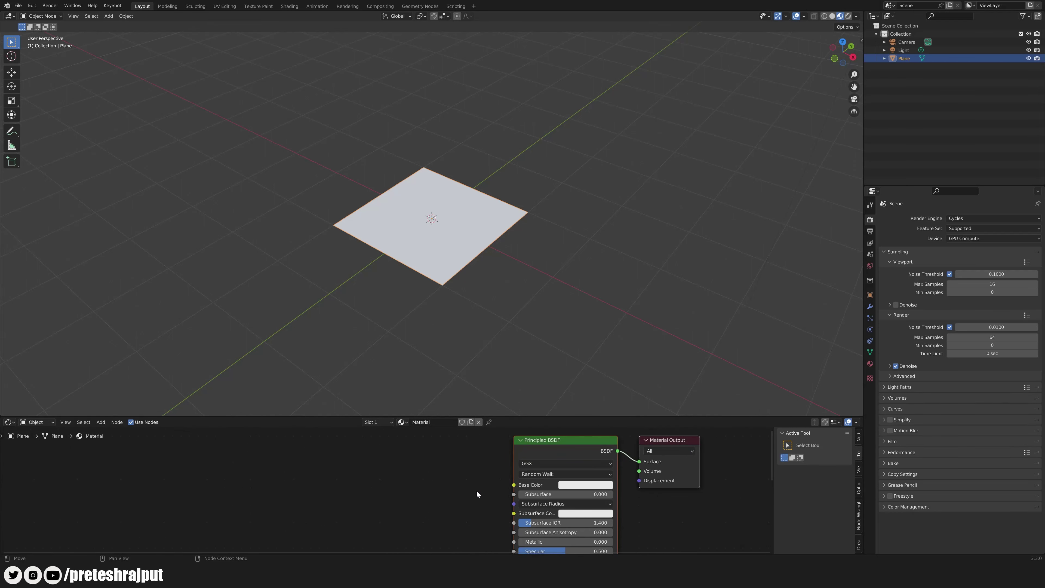
click(522, 487)
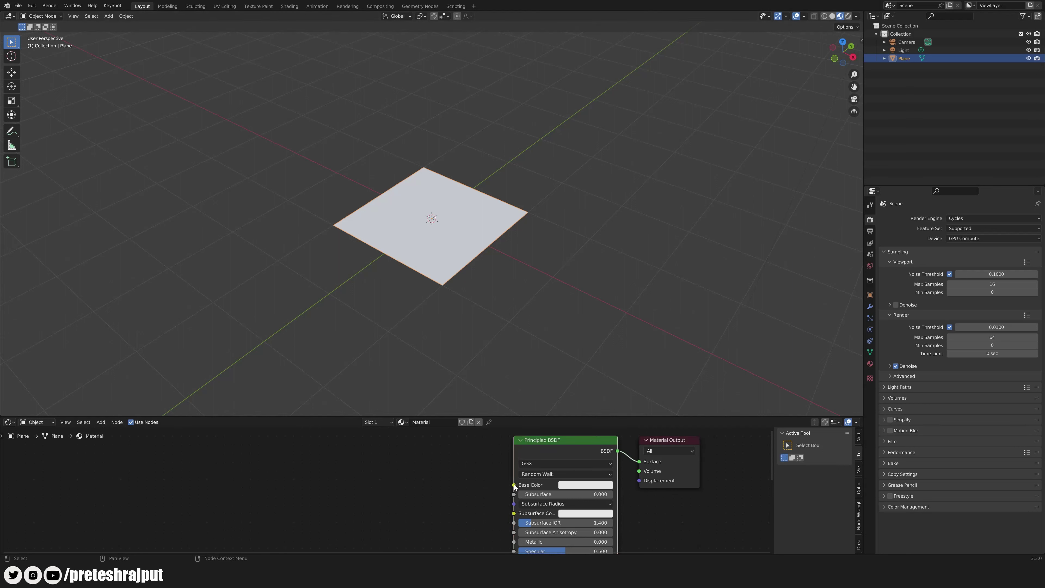
drag(514, 484, 380, 463)
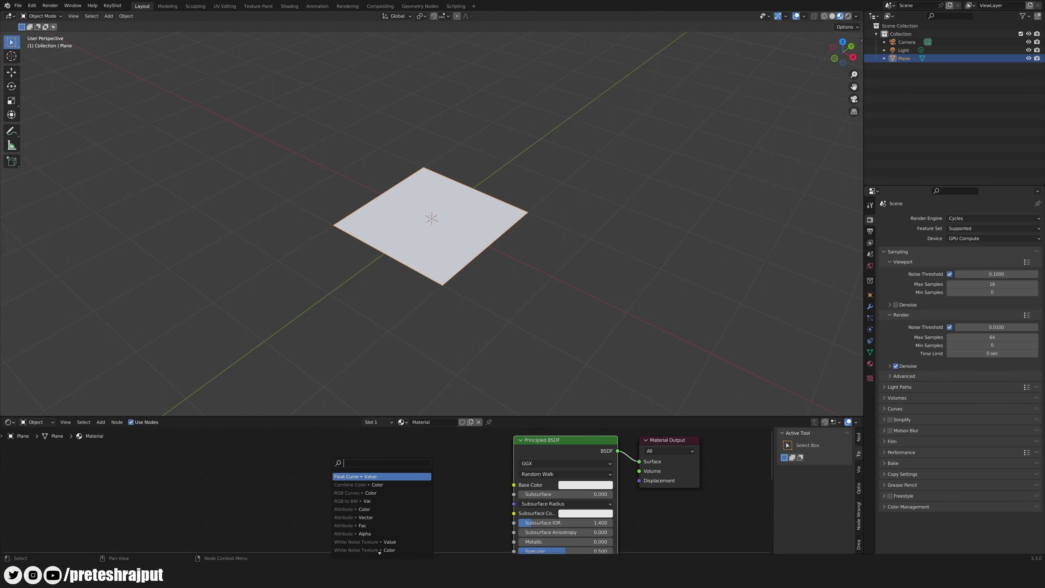
text(image)
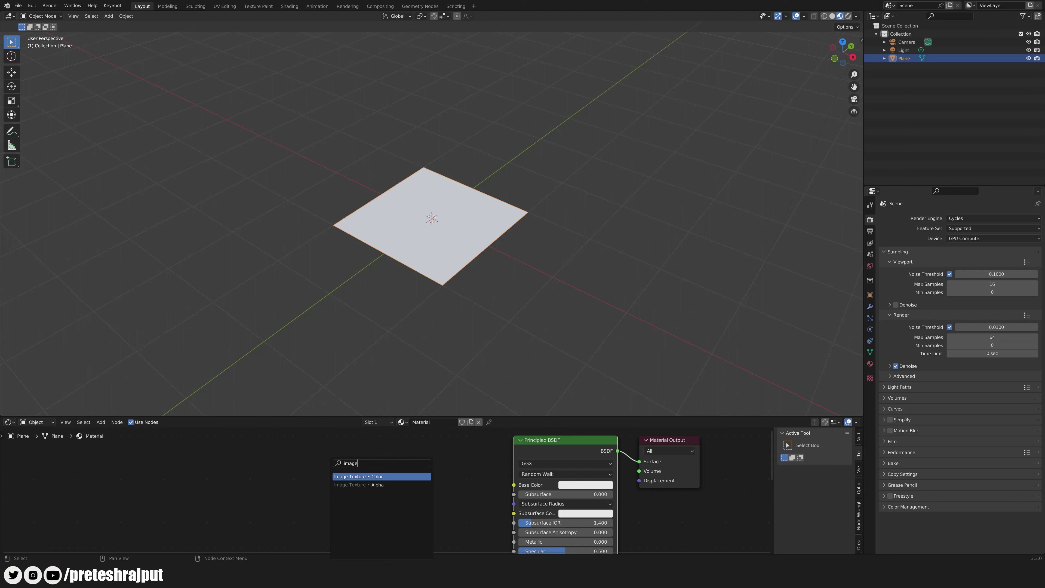
click(401, 477)
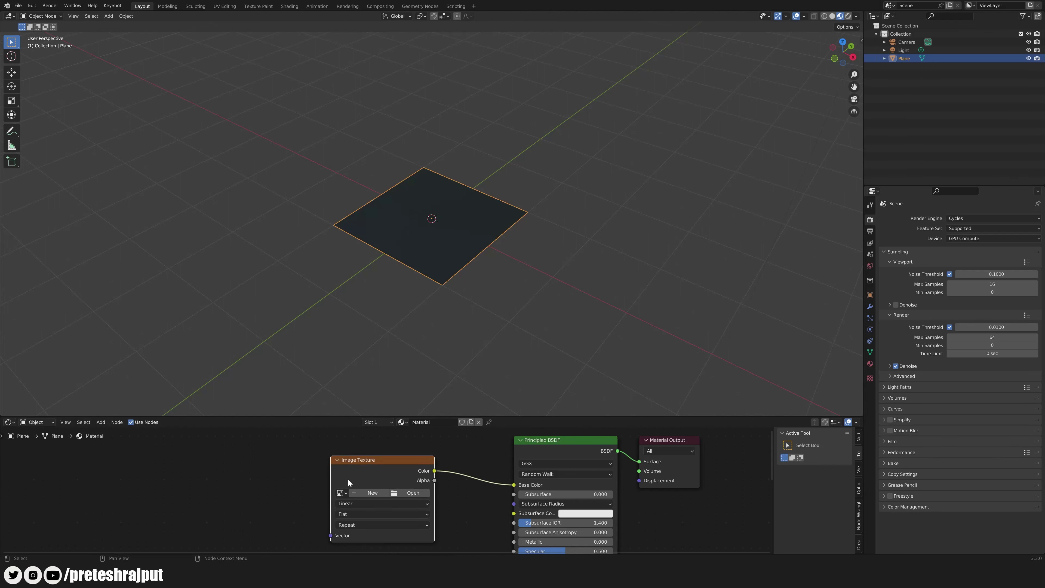
click(342, 494)
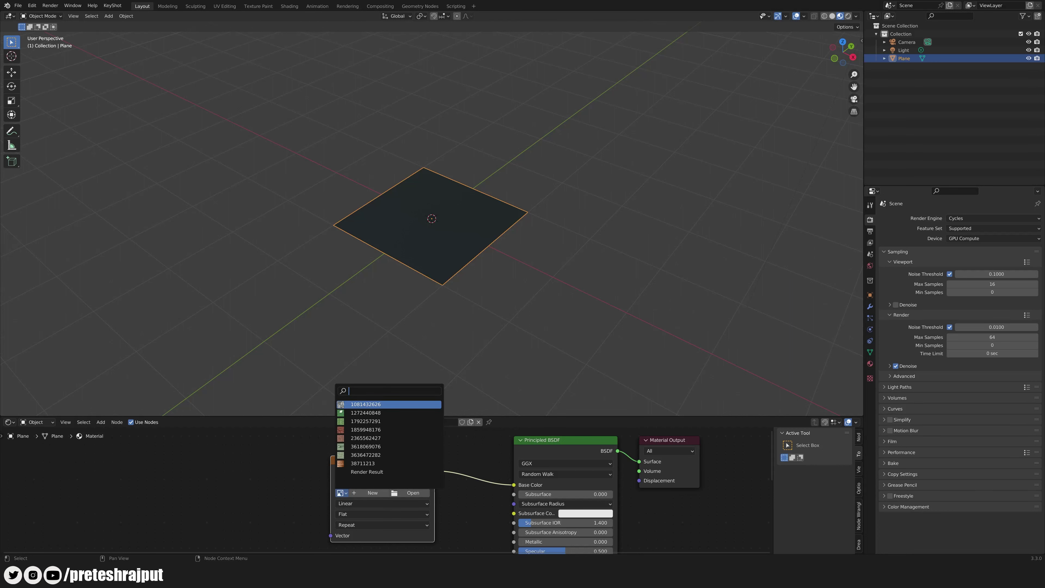
click(379, 430)
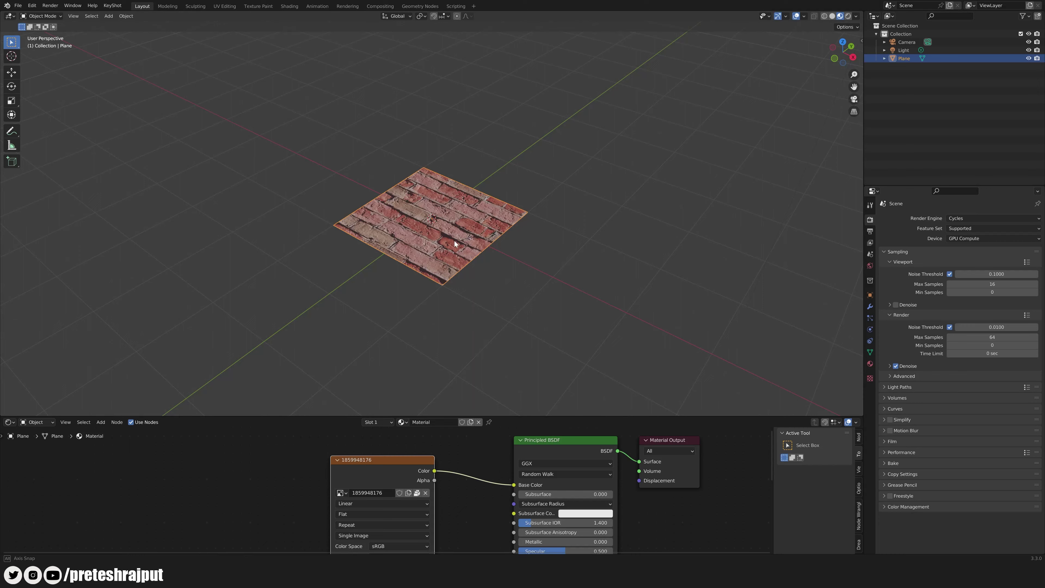
- Orbit the brick-textured plane, deselect it and close the shader node area
scroll(454, 241, up, 1)
scroll(455, 247, up, 1)
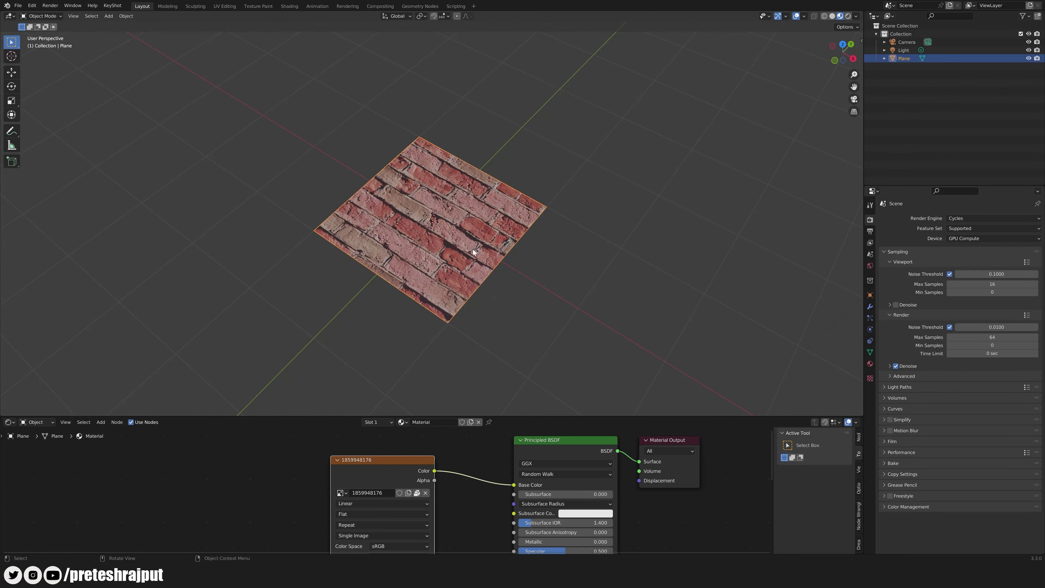
middle_drag(472, 253, 470, 280)
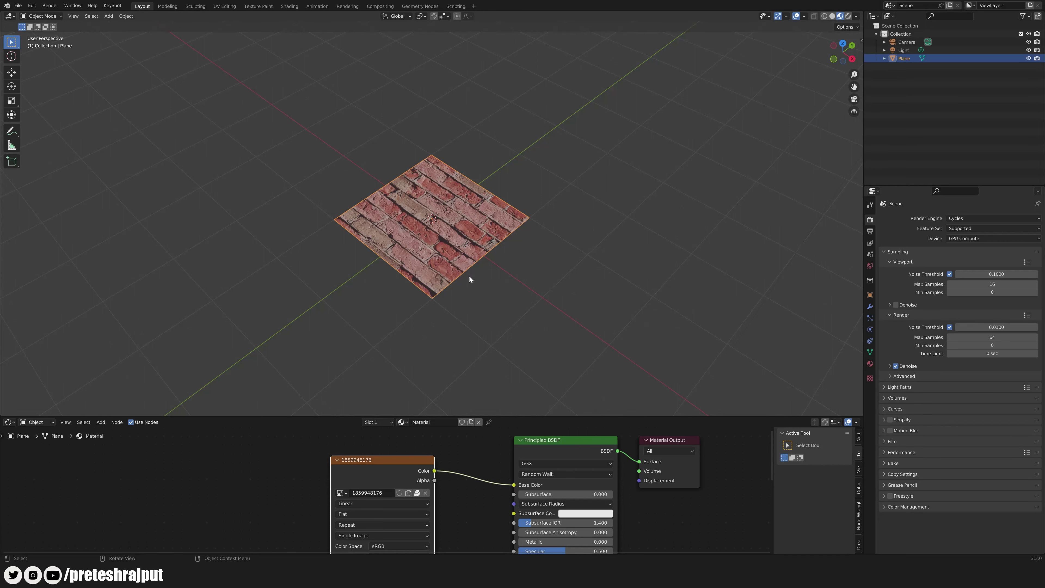
click(589, 242)
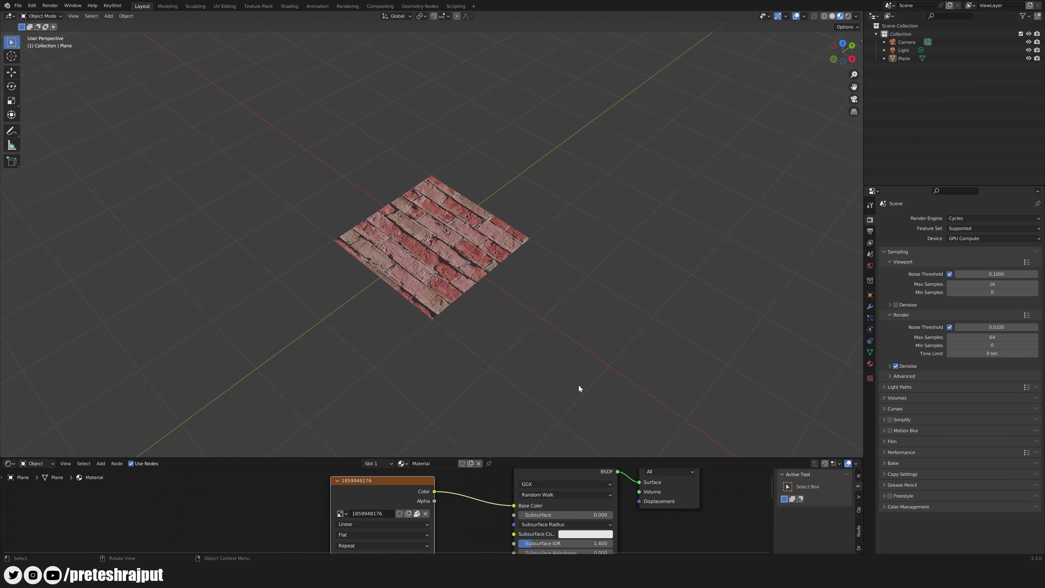
drag(859, 453, 832, 490)
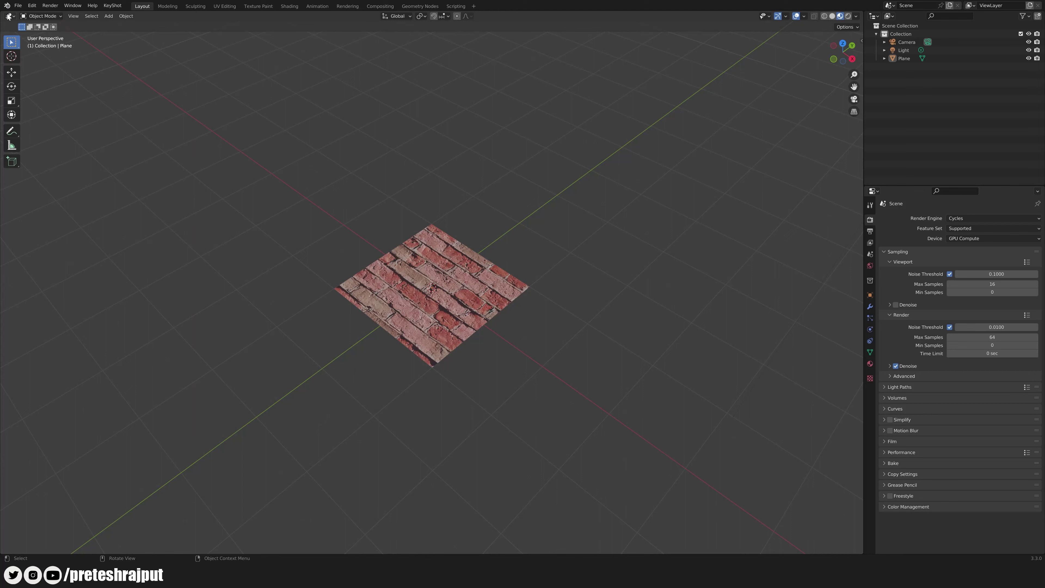
click(9, 16)
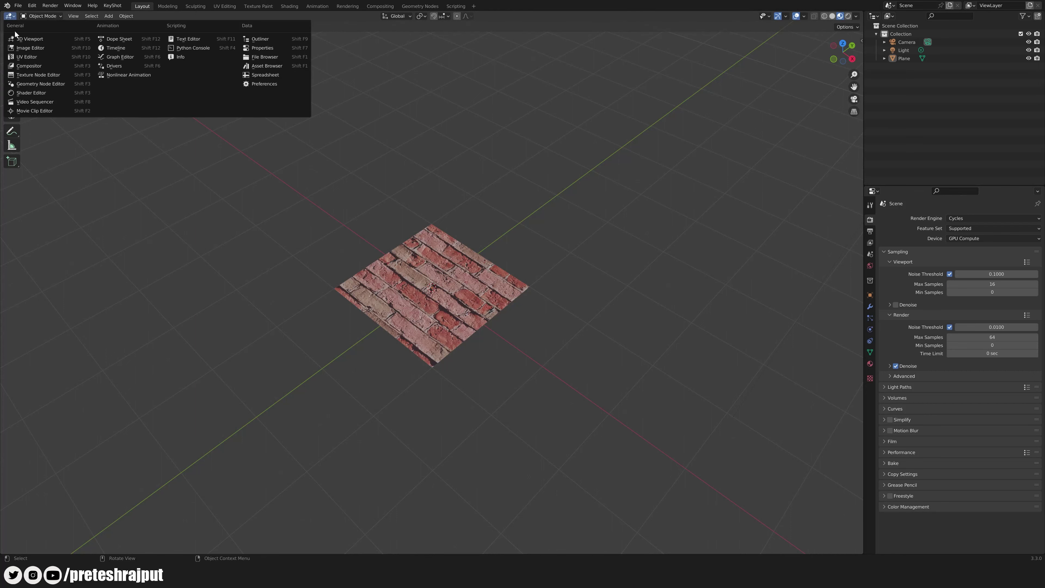
- Show the image editor, set the preset to Photography and turn off Seamless
click(28, 46)
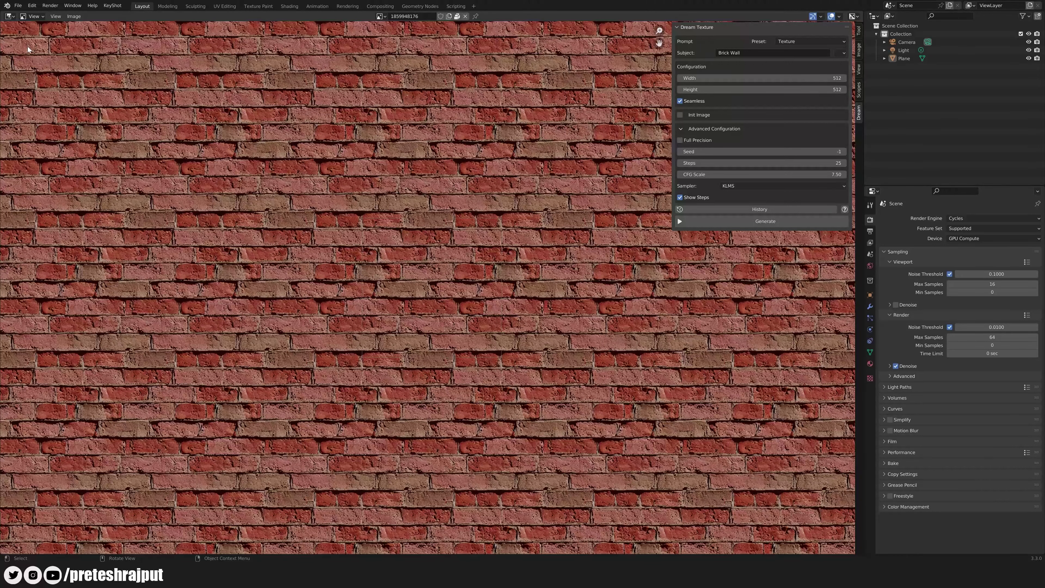
click(788, 41)
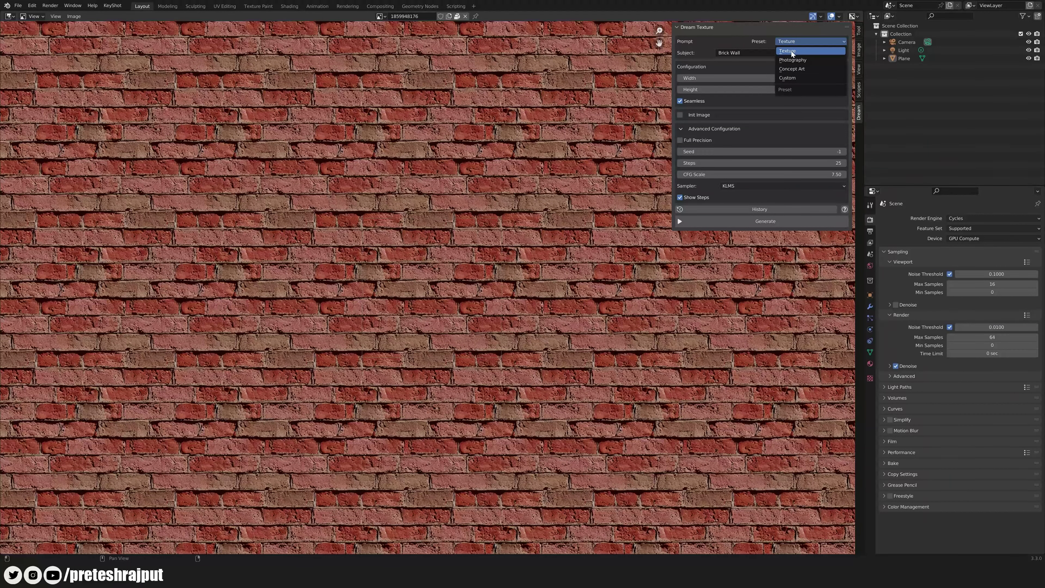
click(796, 59)
click(761, 53)
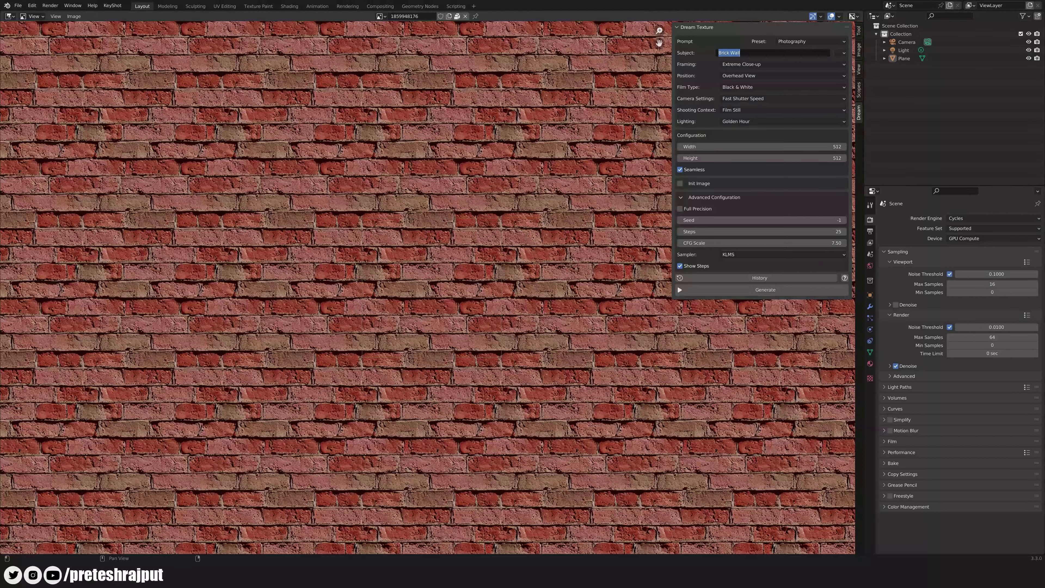
key(Return)
click(680, 198)
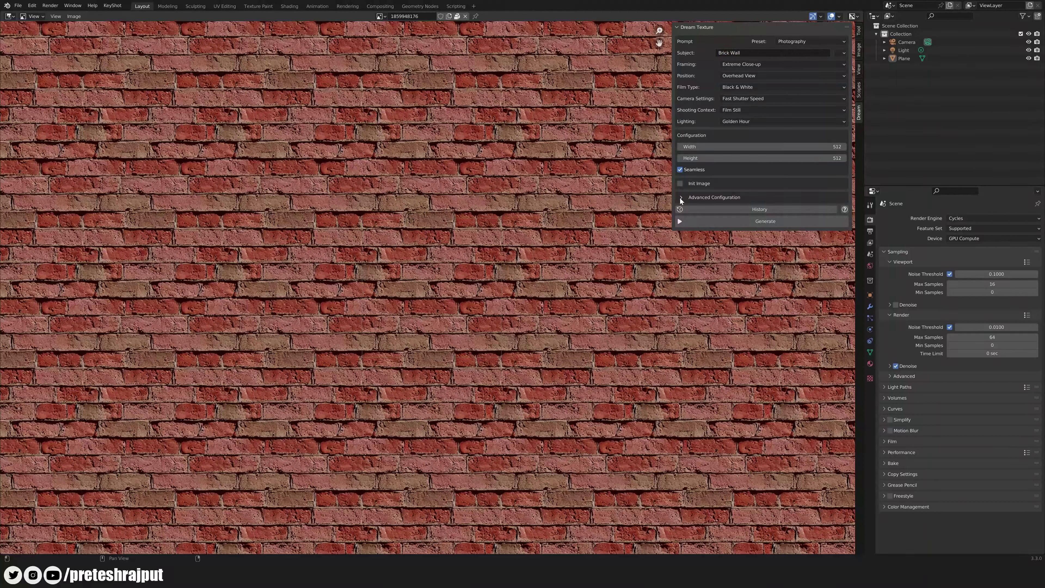
click(680, 169)
- Set the subject to 'glass bottle on a wooden table', framing Close-up, position Low Angle
click(730, 52)
key(BackSpace)
text(glass bo)
text(ttle on)
text( a wood)
text(en table)
key(Return)
click(730, 68)
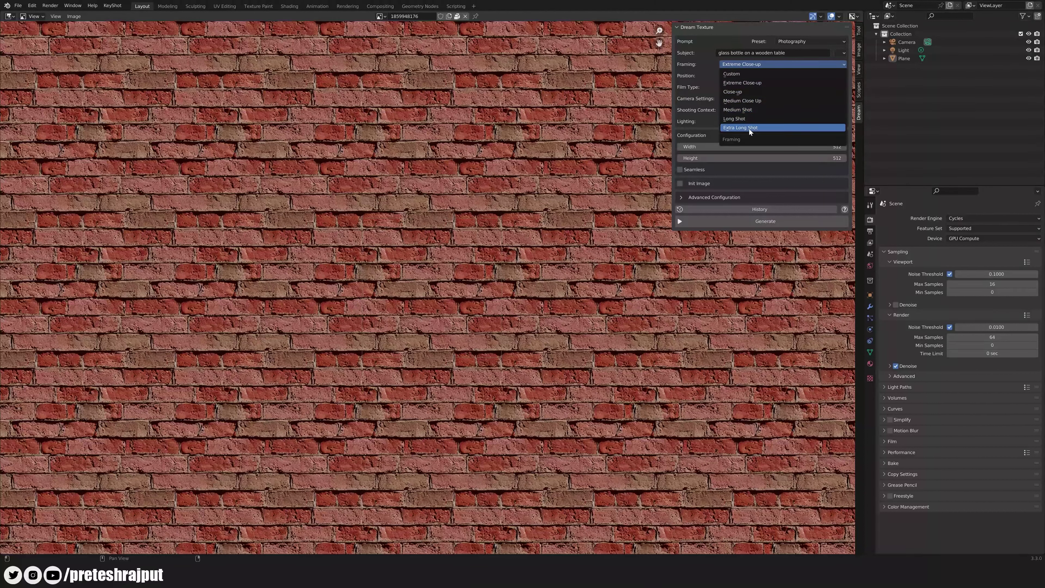
click(741, 93)
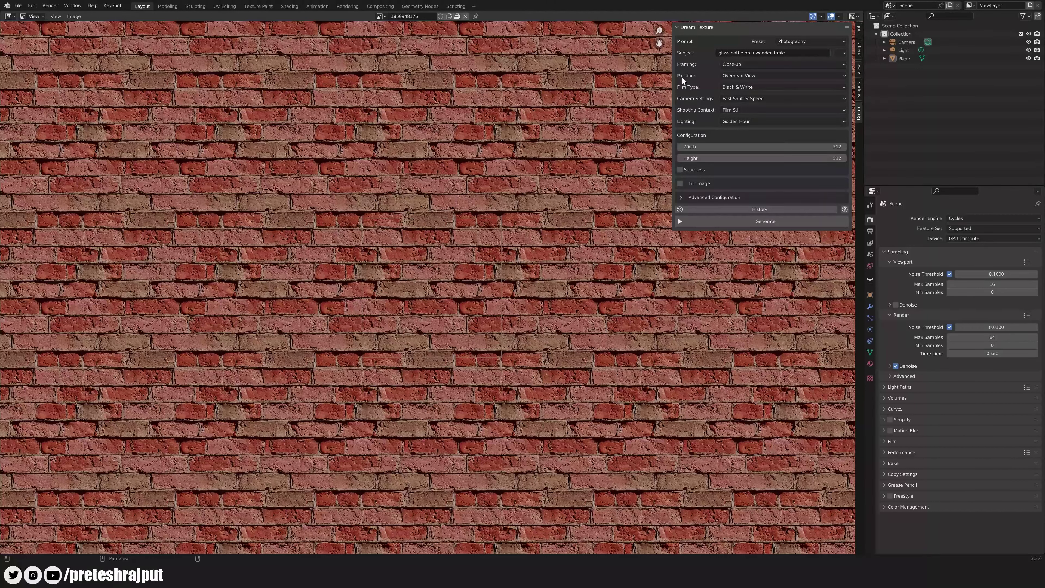
click(737, 77)
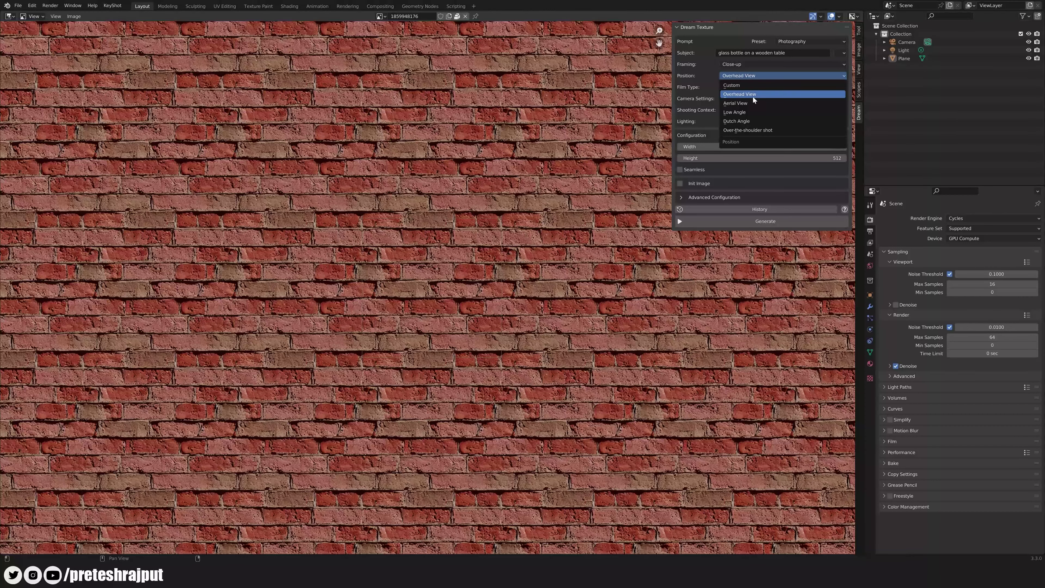
click(744, 112)
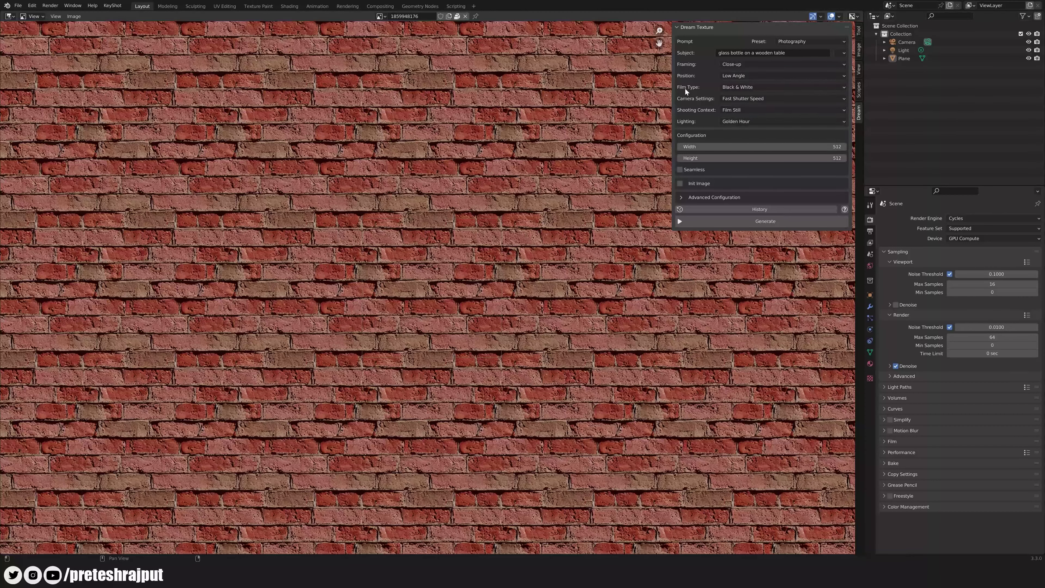
- Choose Cinematic film, Deep Depth of Field, Film Still and Dramatic Lighting, then generate
click(740, 89)
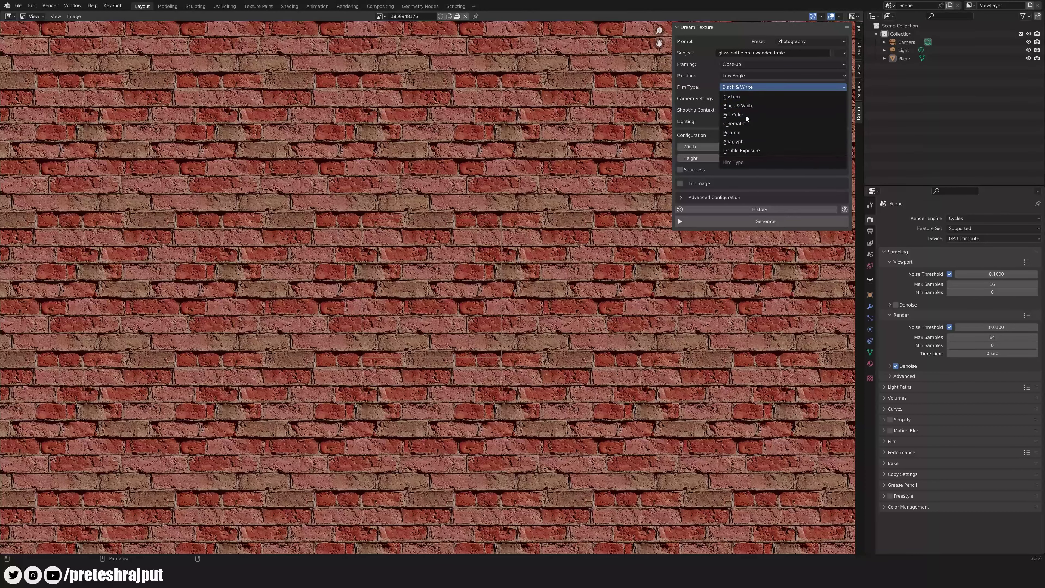
click(729, 125)
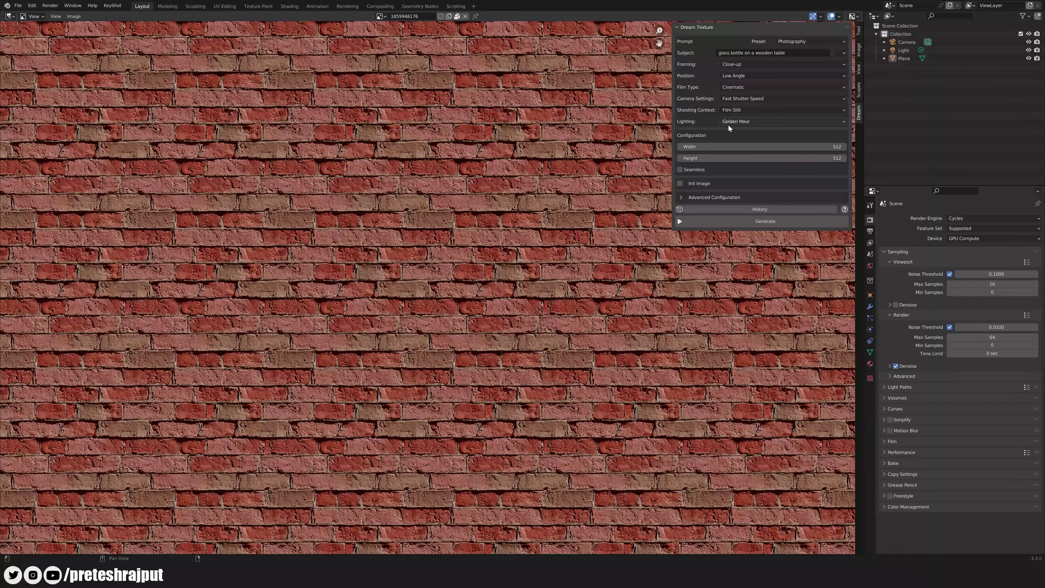
click(736, 99)
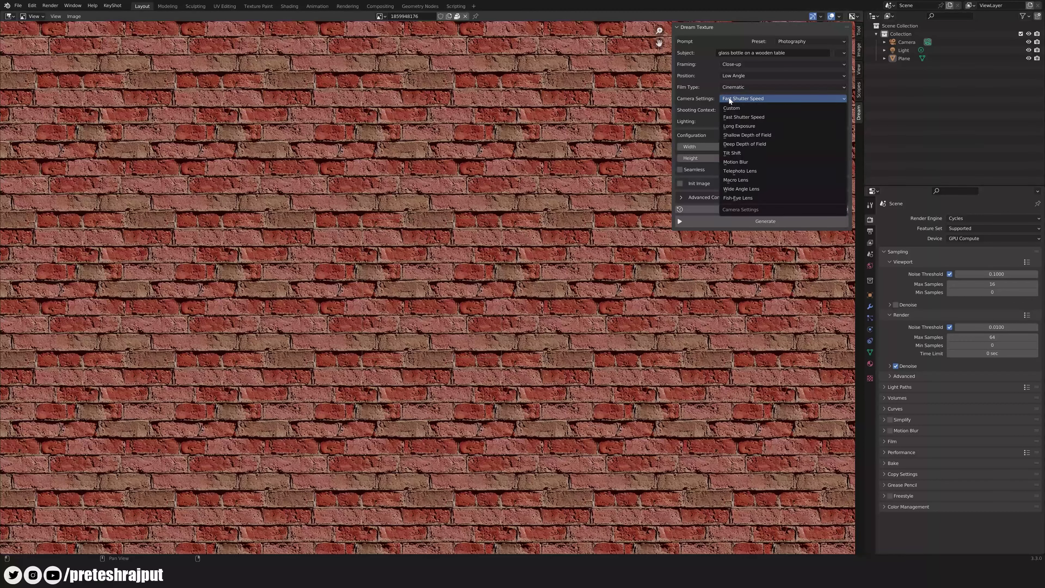
click(747, 144)
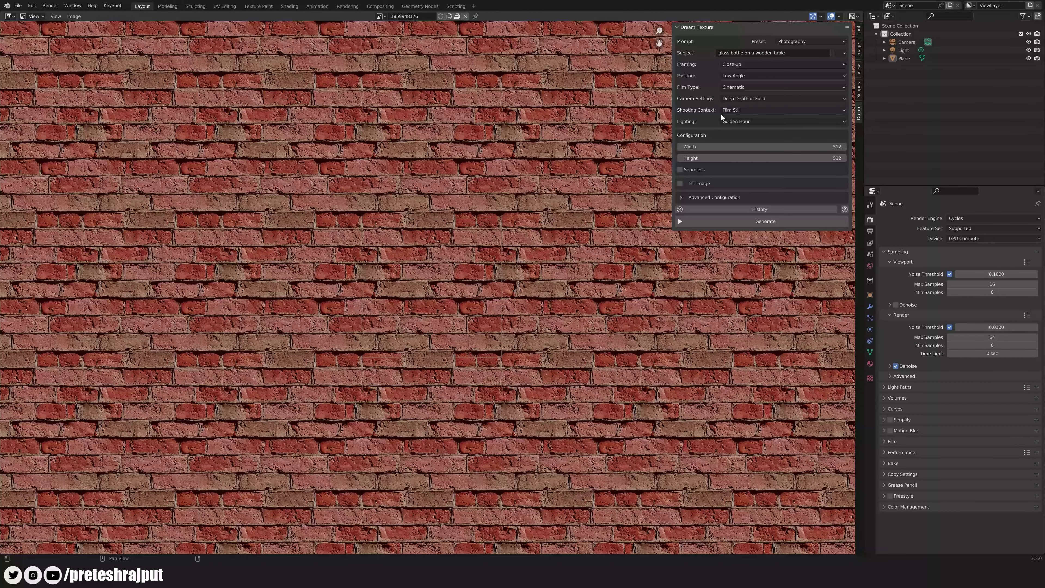
click(730, 110)
click(732, 128)
click(739, 122)
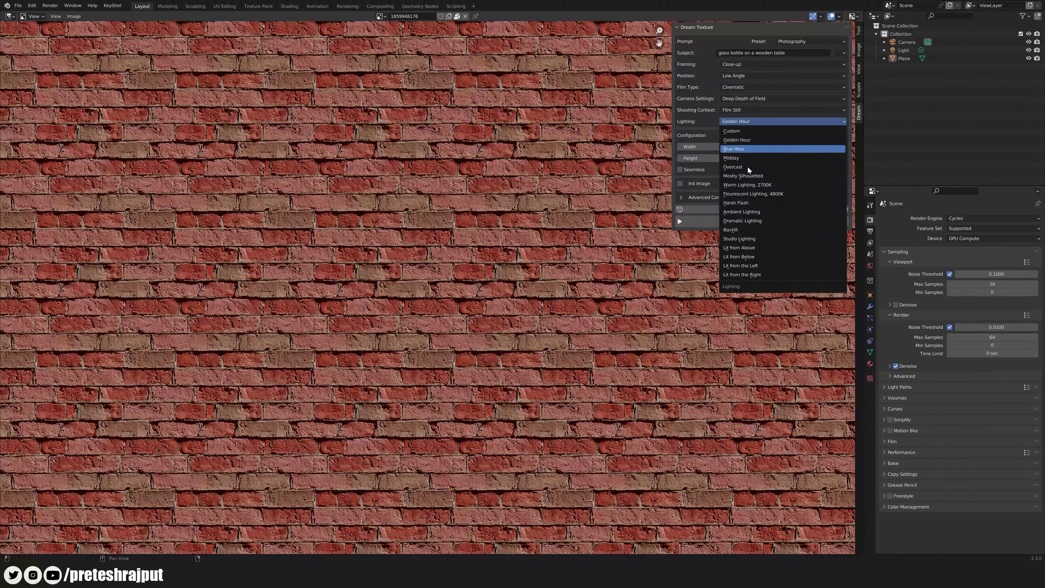
click(743, 222)
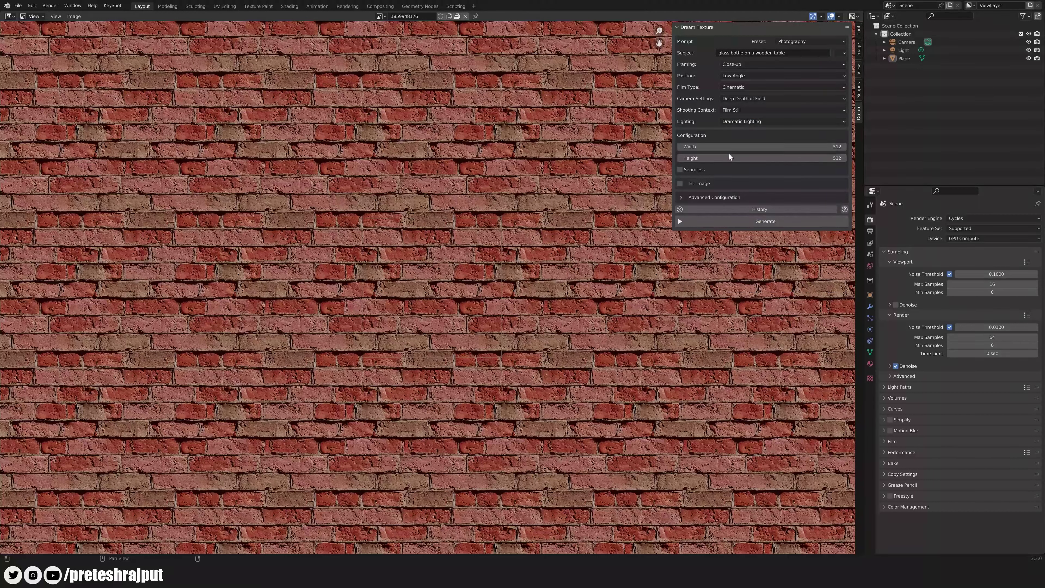
click(743, 223)
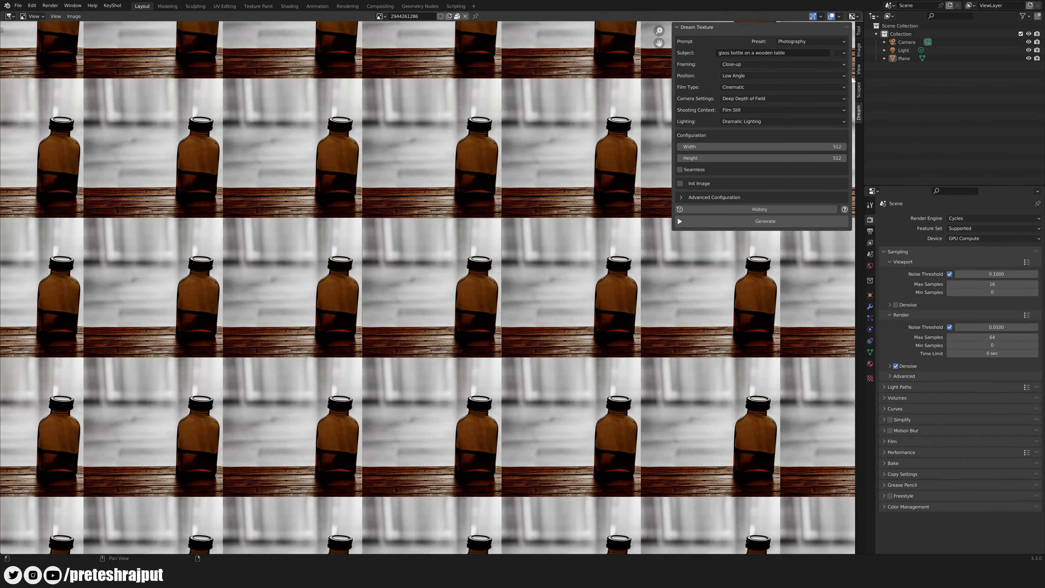
click(860, 70)
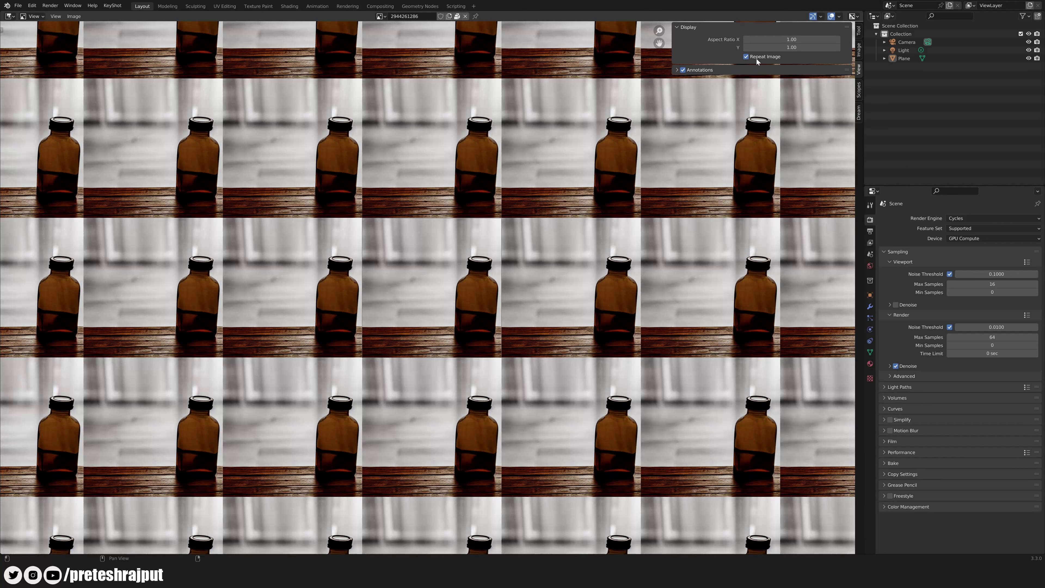
- Turn off Repeat Image and regenerate with the subject 'glass water bottle on a wooden table'
click(746, 57)
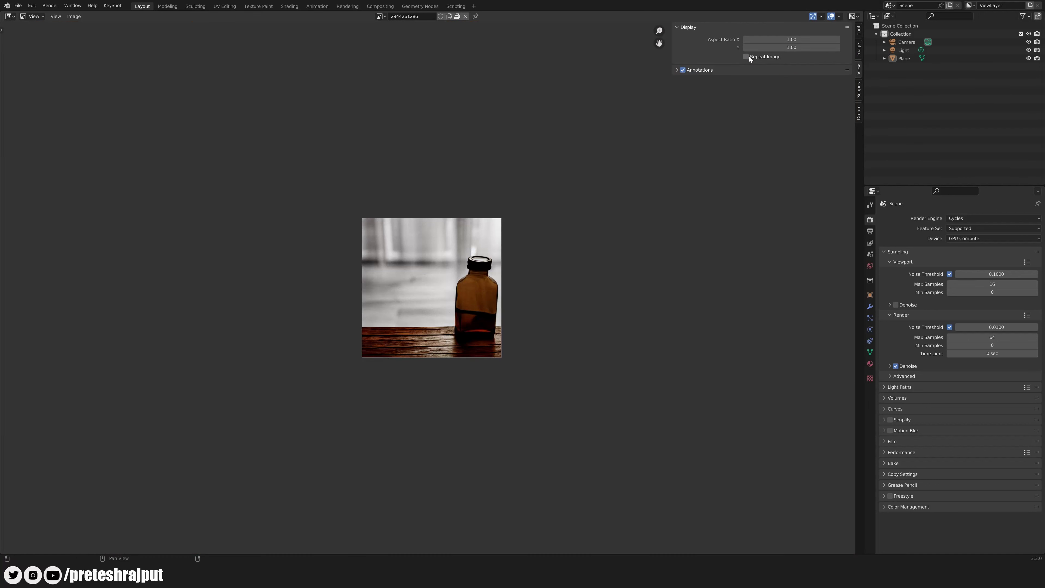
click(858, 112)
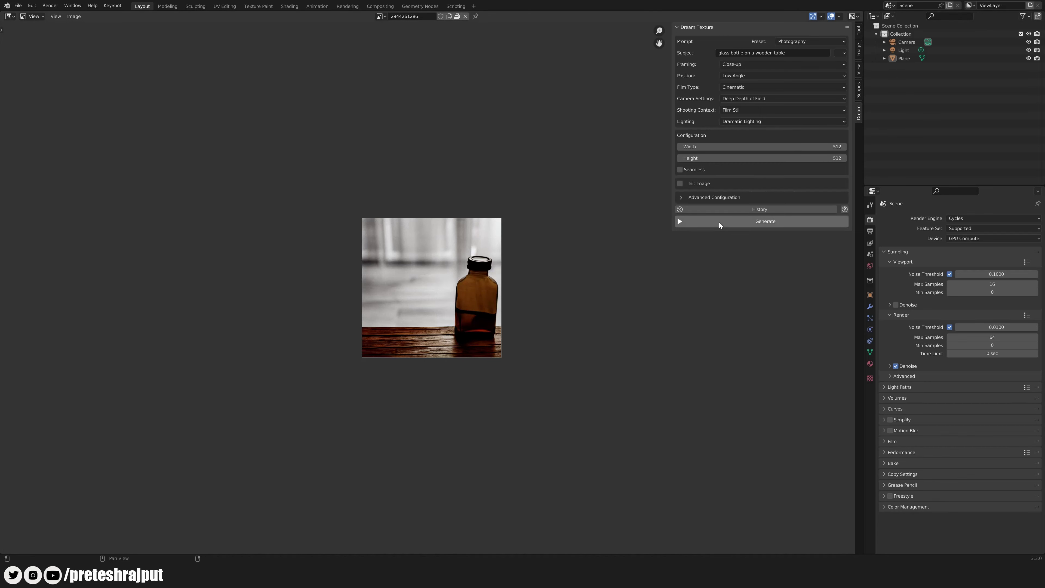
scroll(479, 365, up, 3)
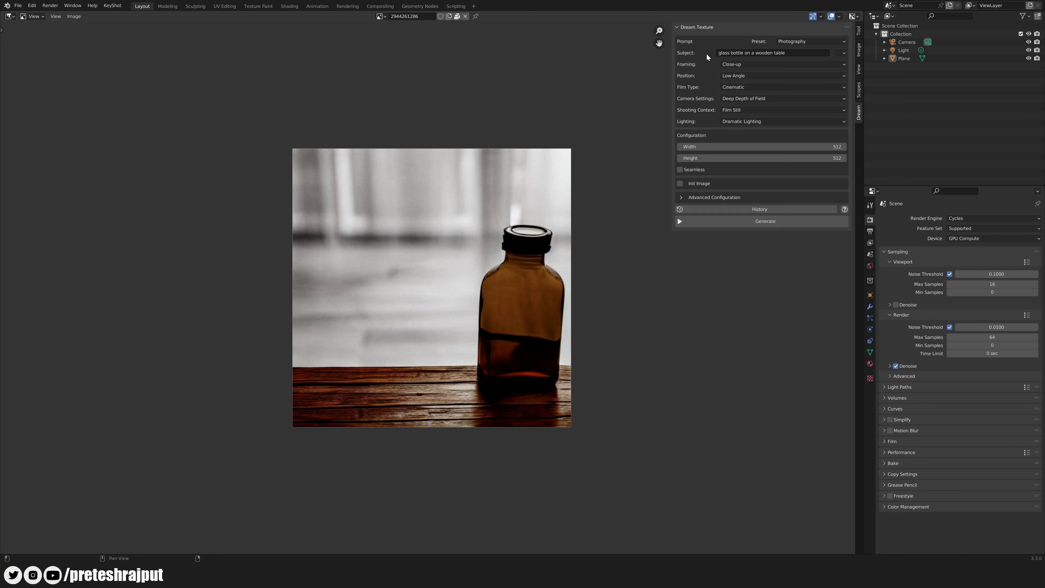
click(728, 54)
text(water)
click(745, 223)
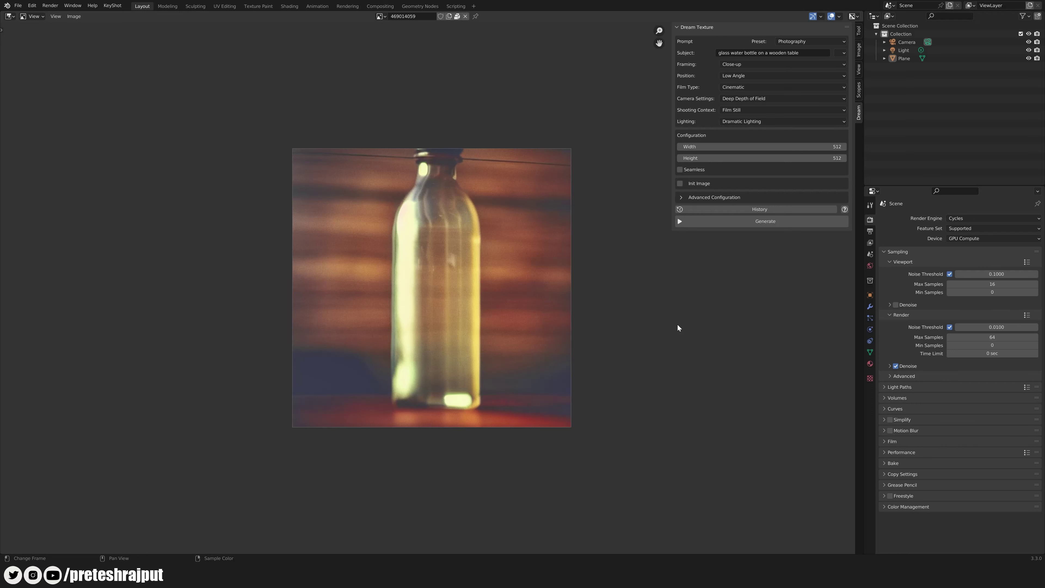
- Change the subject to 'mechanical bug' with Extreme Close-up framing and generate
drag(756, 53, 718, 53)
text(mechanical bug)
click(742, 63)
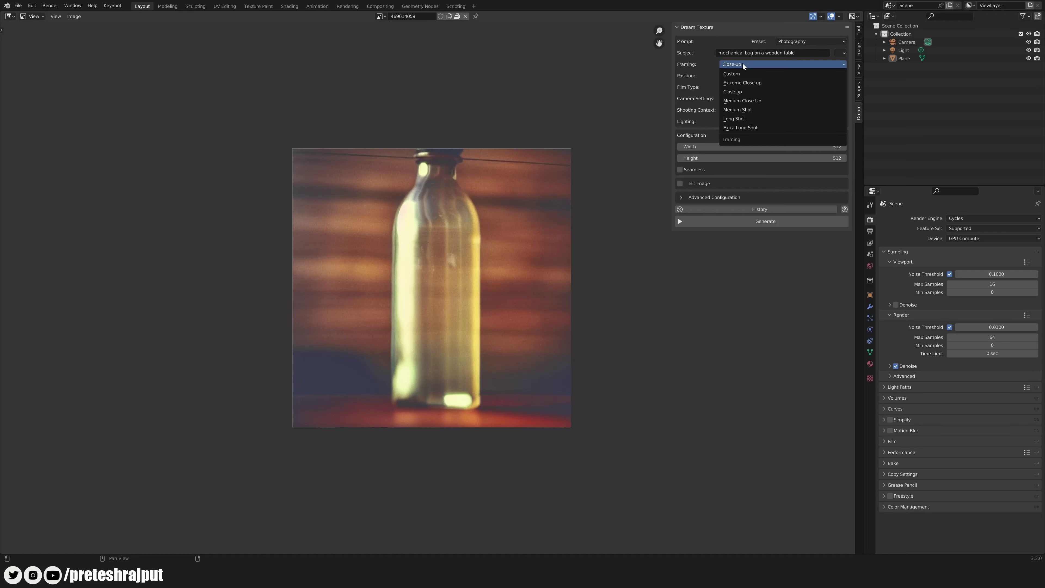
click(744, 83)
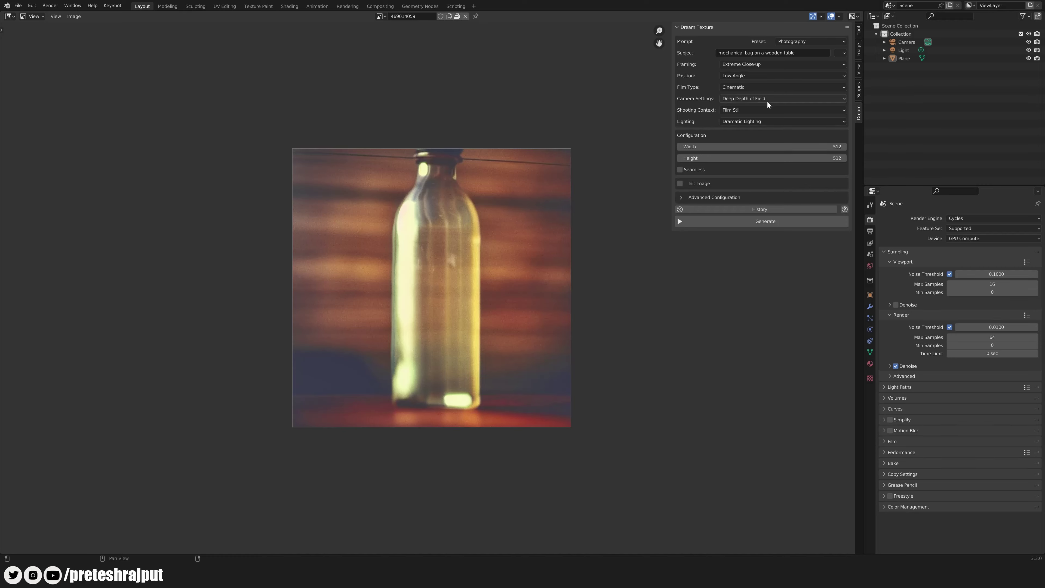
click(753, 224)
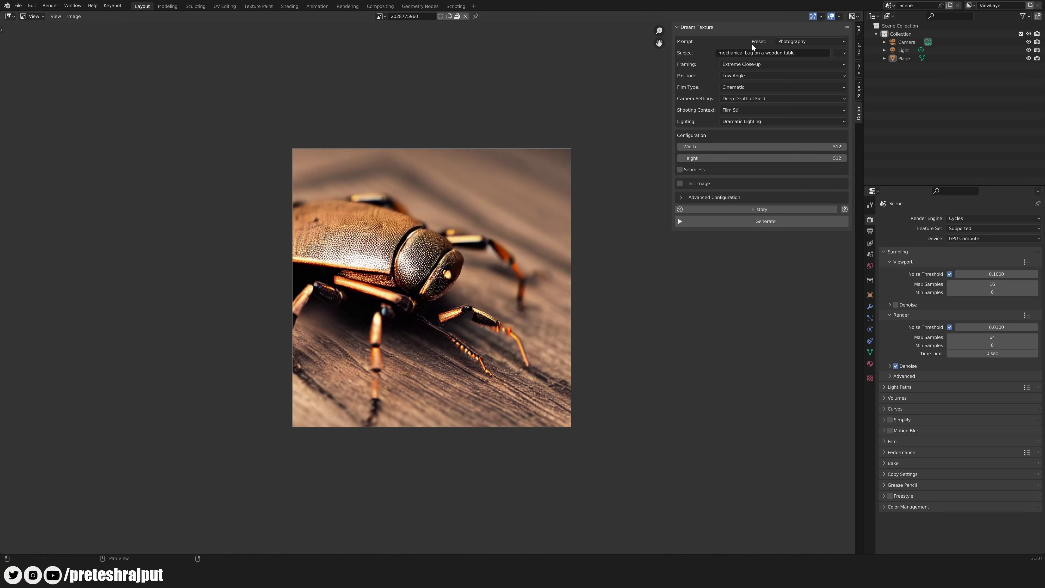
click(787, 41)
- Switch the preset to Concept Art and open promptoMANIA's Stable Diffusion prompt builder
click(810, 69)
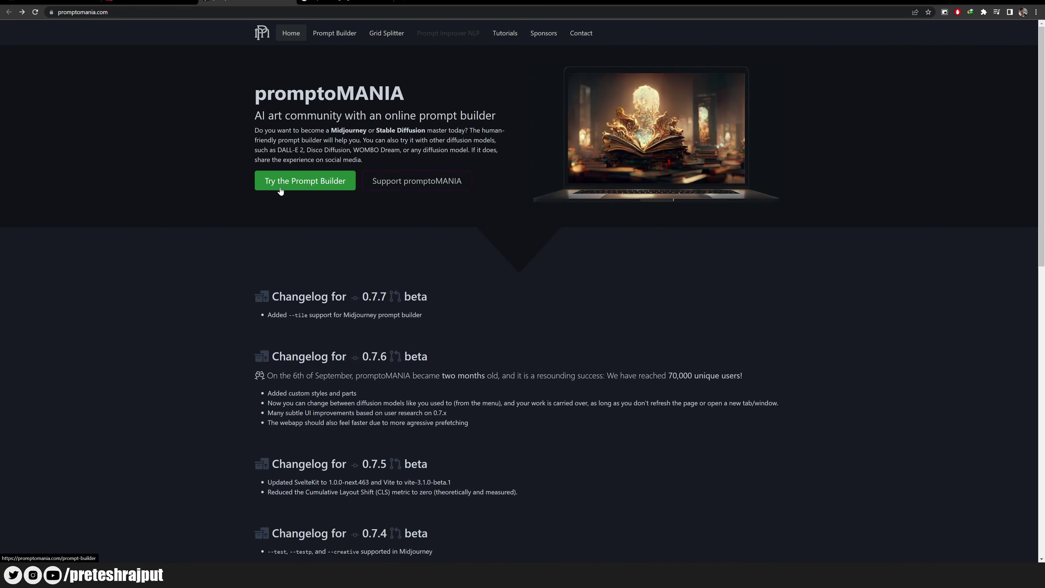
click(294, 188)
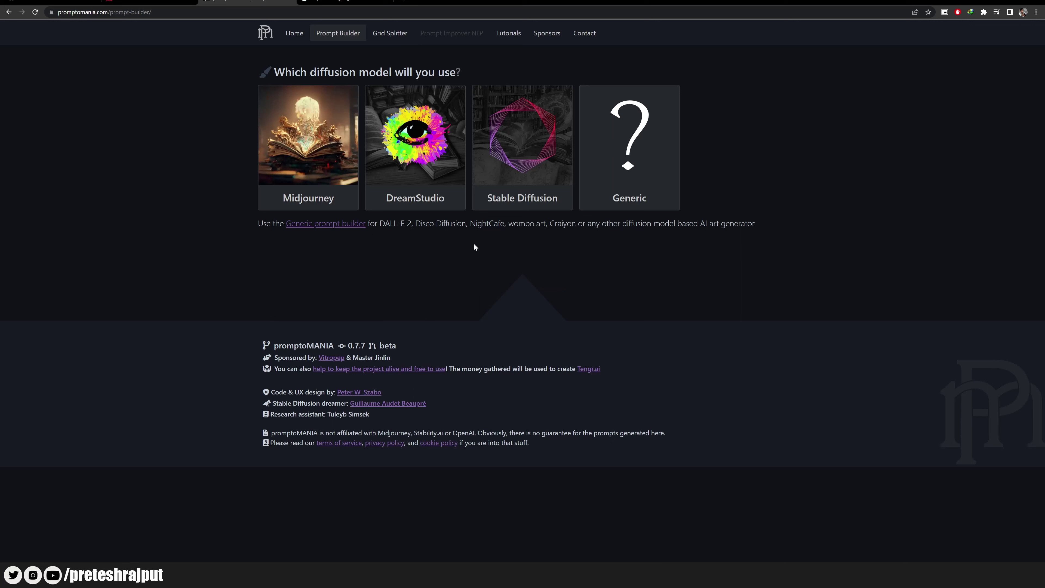
click(533, 152)
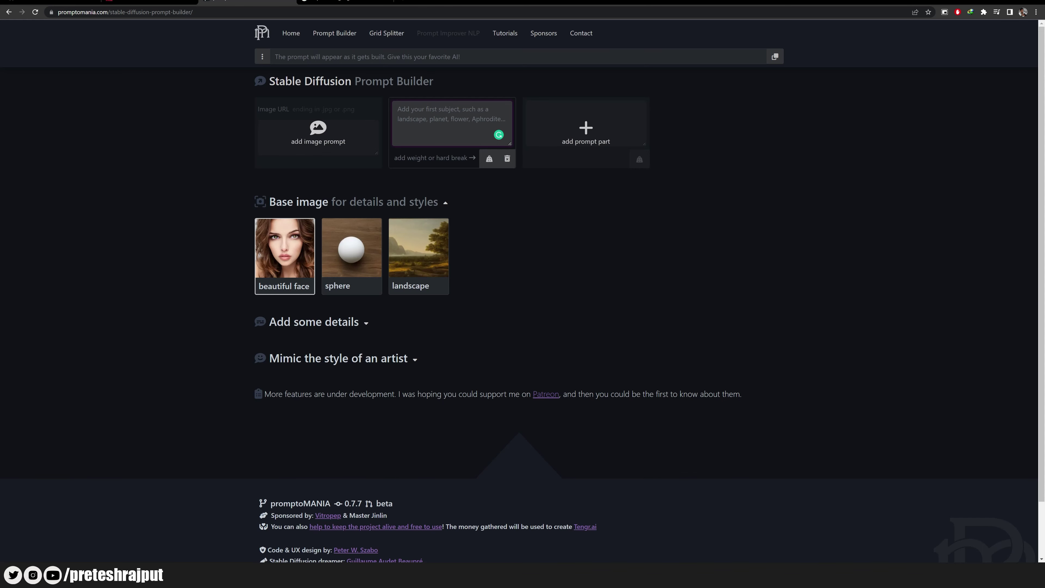
- Enter 'Robot' as the subject and add Lumen Reflections and Blur Effect
text(Robo)
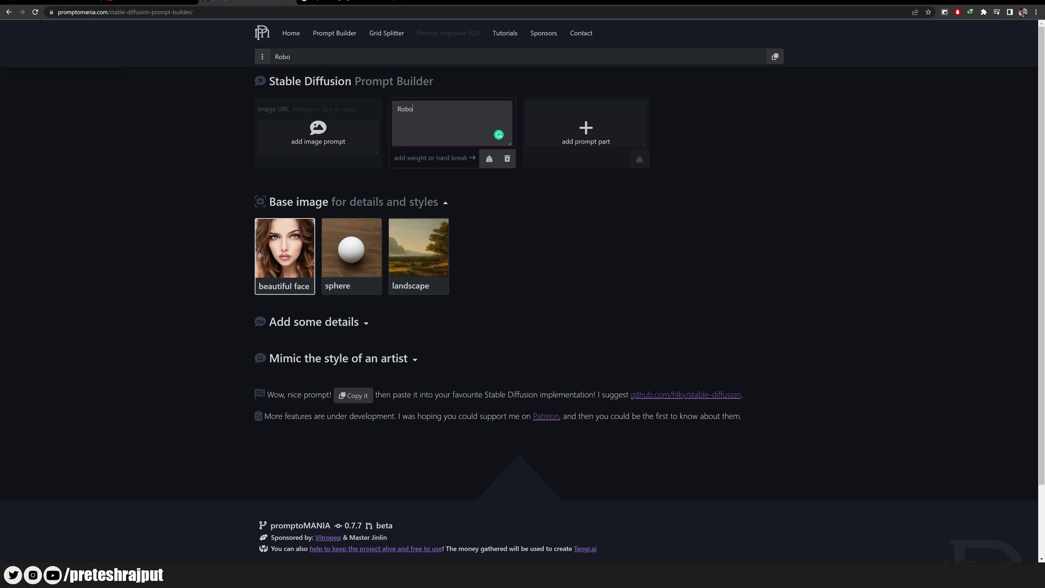
text(t)
click(583, 266)
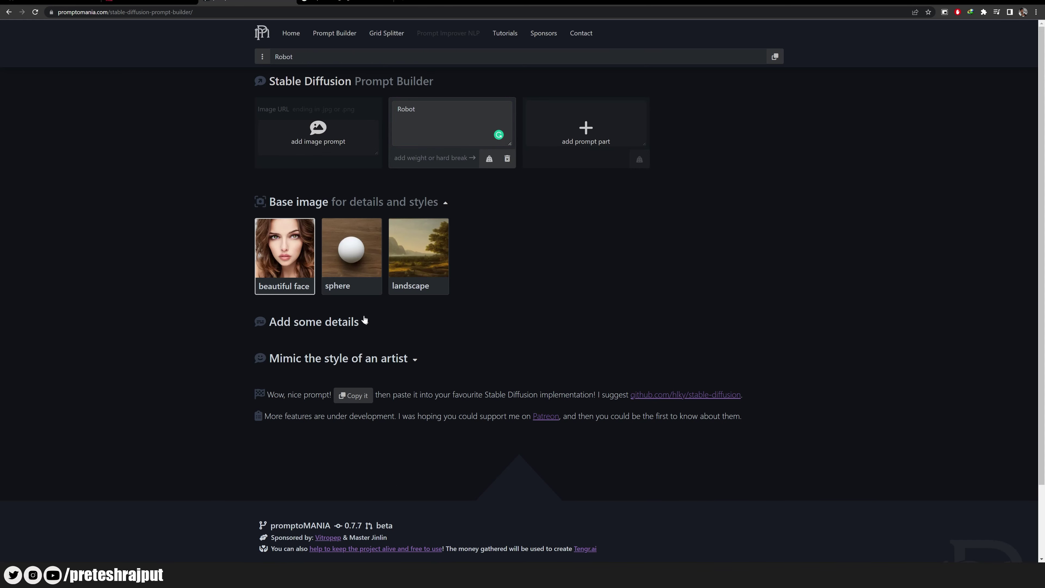
click(327, 322)
scroll(286, 224, down, 3)
click(284, 252)
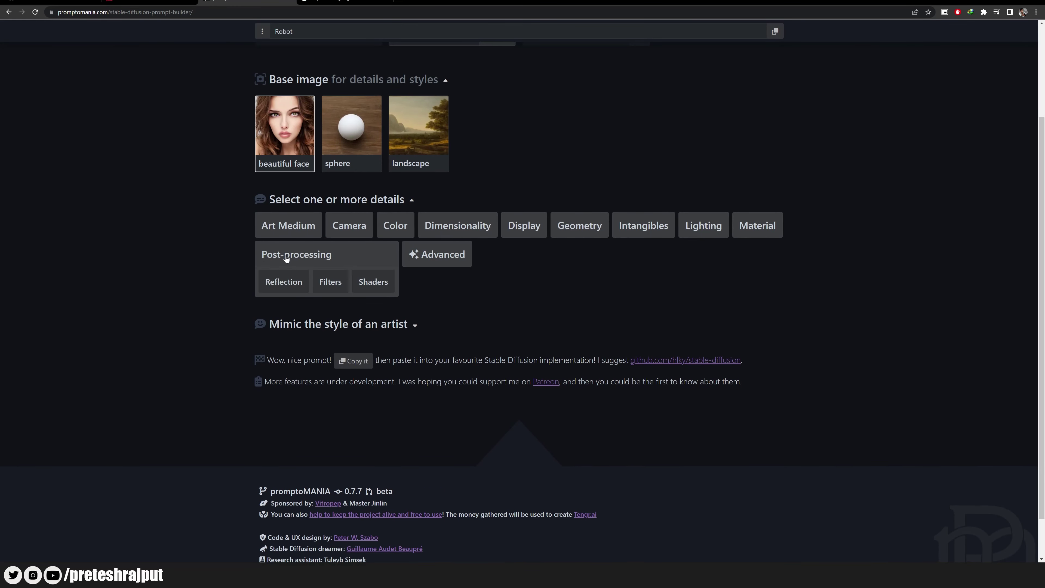
click(288, 284)
click(293, 238)
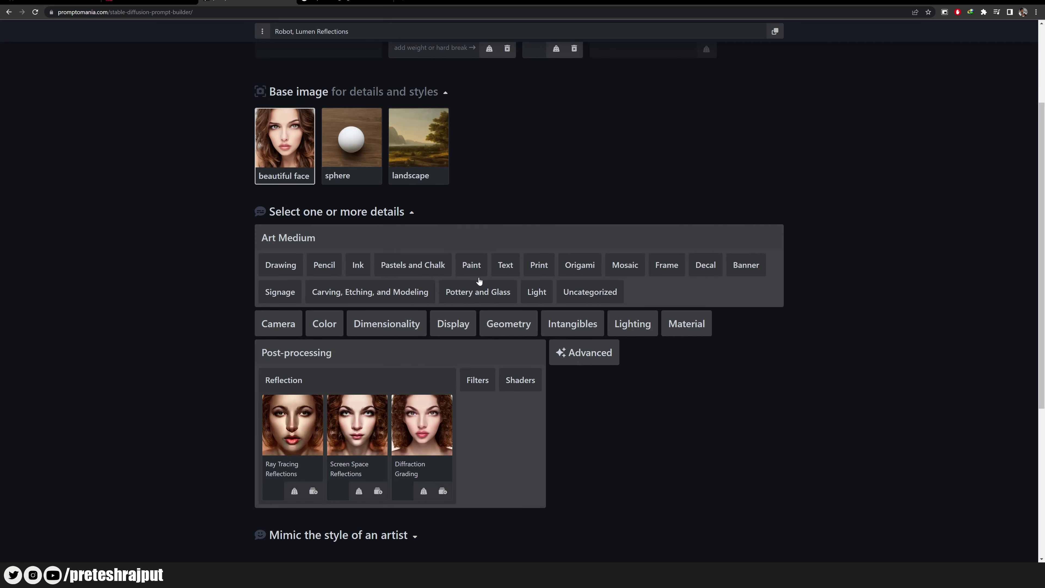
click(362, 237)
click(553, 267)
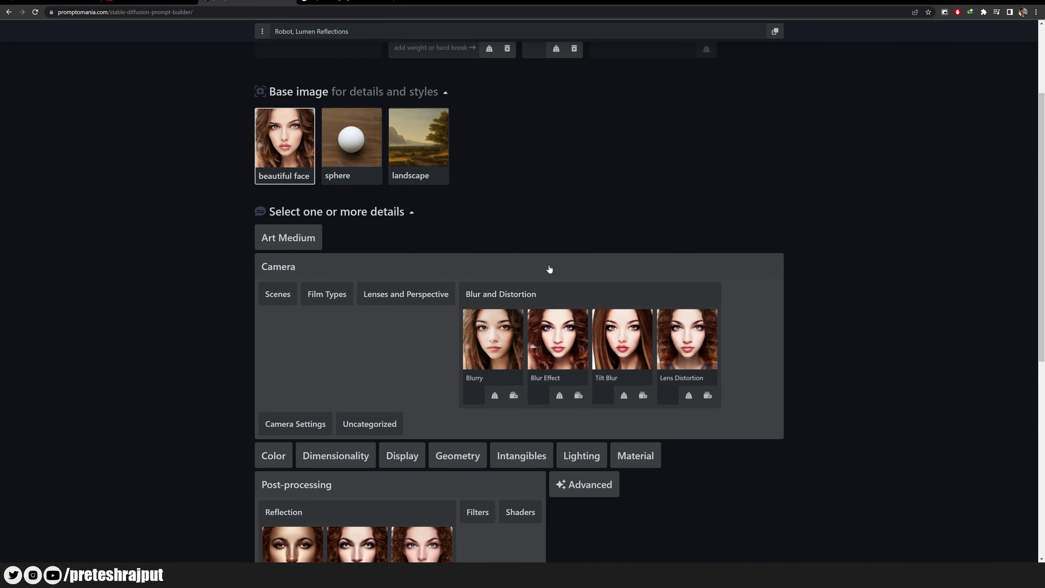
click(555, 335)
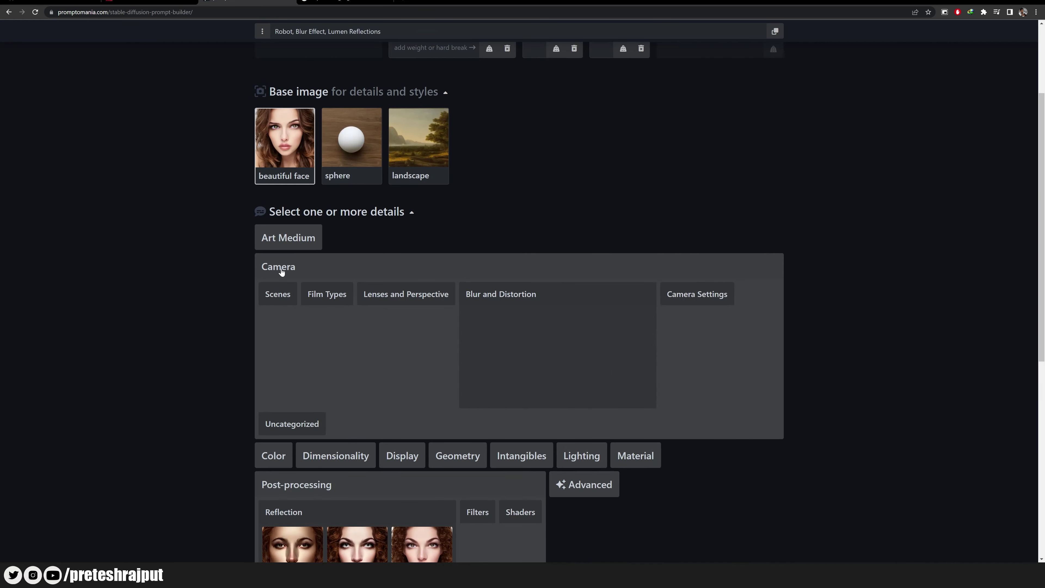
click(276, 267)
- Add Global Illumination from the lighting details and collapse the open categories
click(407, 240)
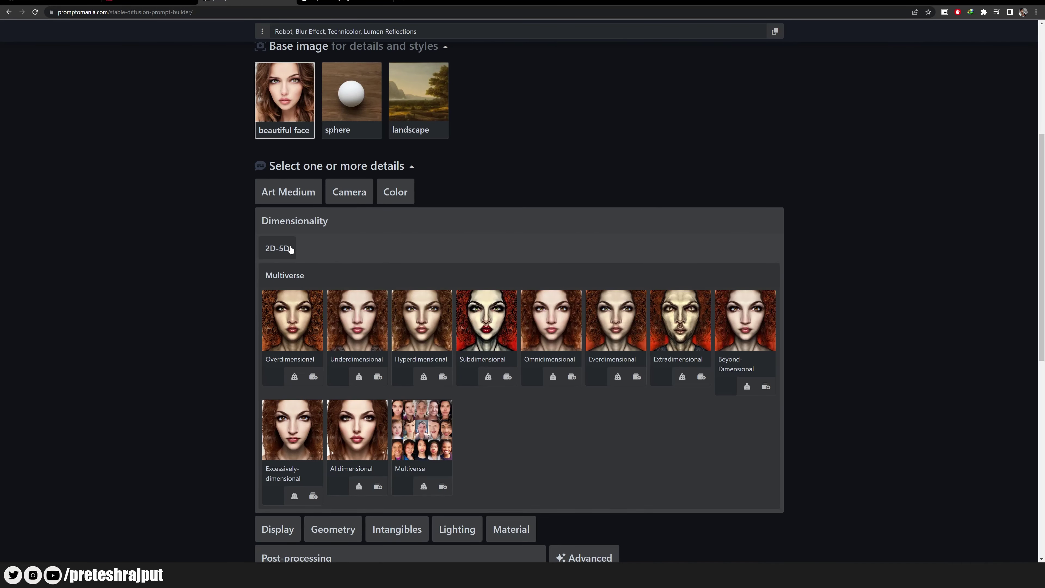
click(349, 224)
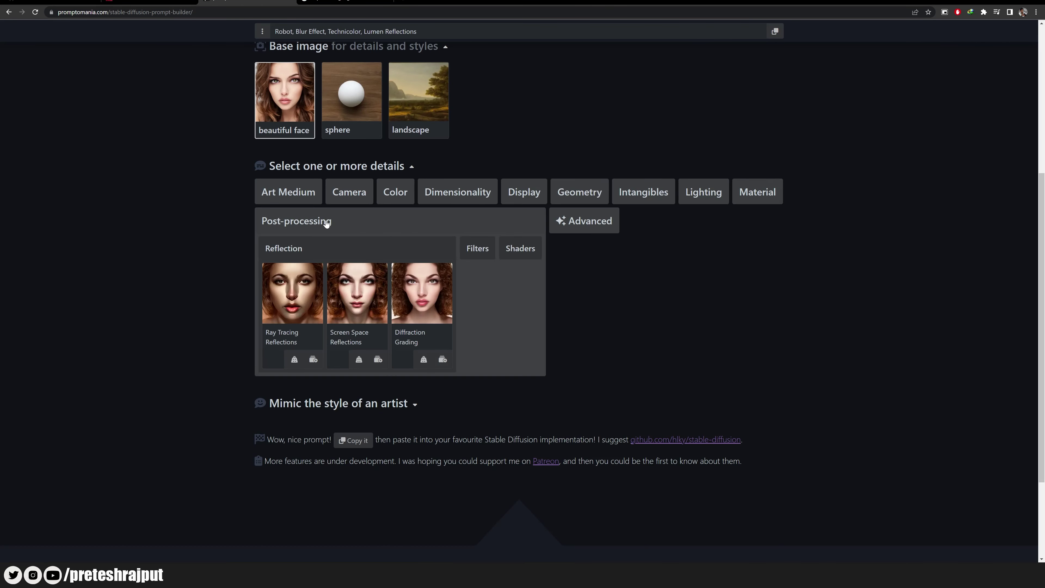
click(708, 195)
click(426, 255)
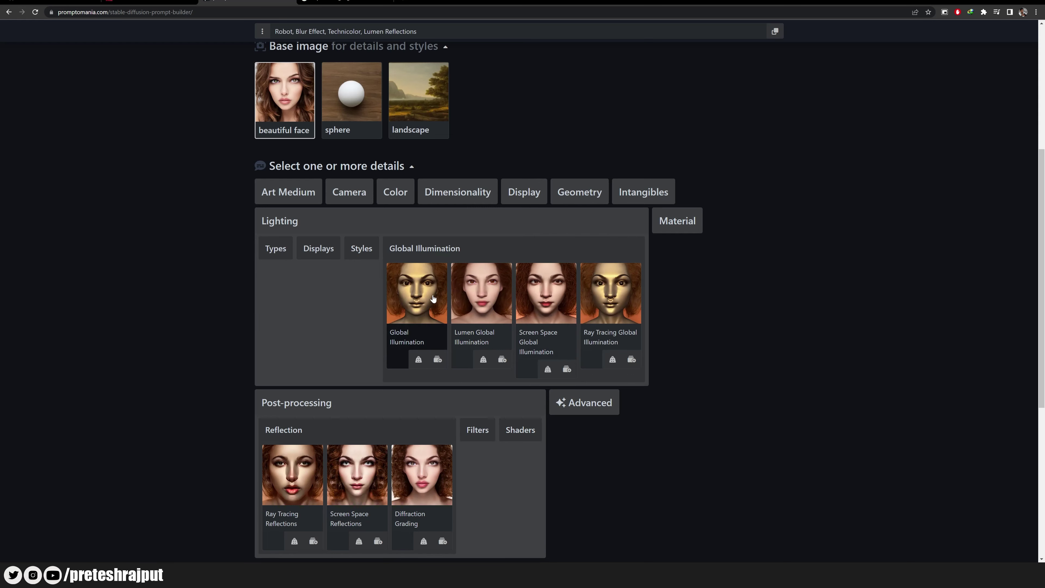
click(423, 297)
click(609, 227)
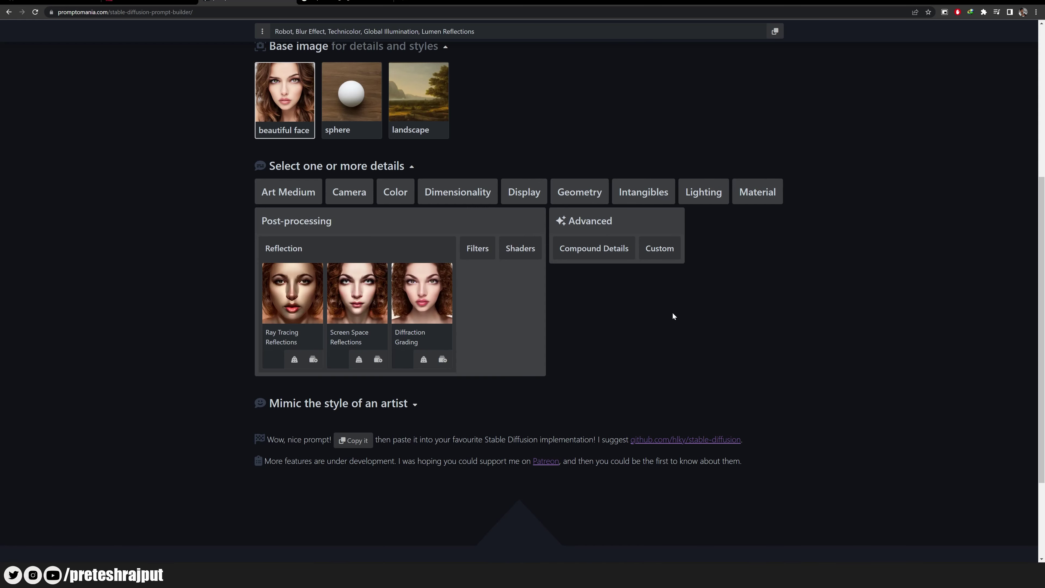
click(316, 222)
click(401, 229)
- Add the H.R. Giger artist style and copy the finished prompt
click(338, 274)
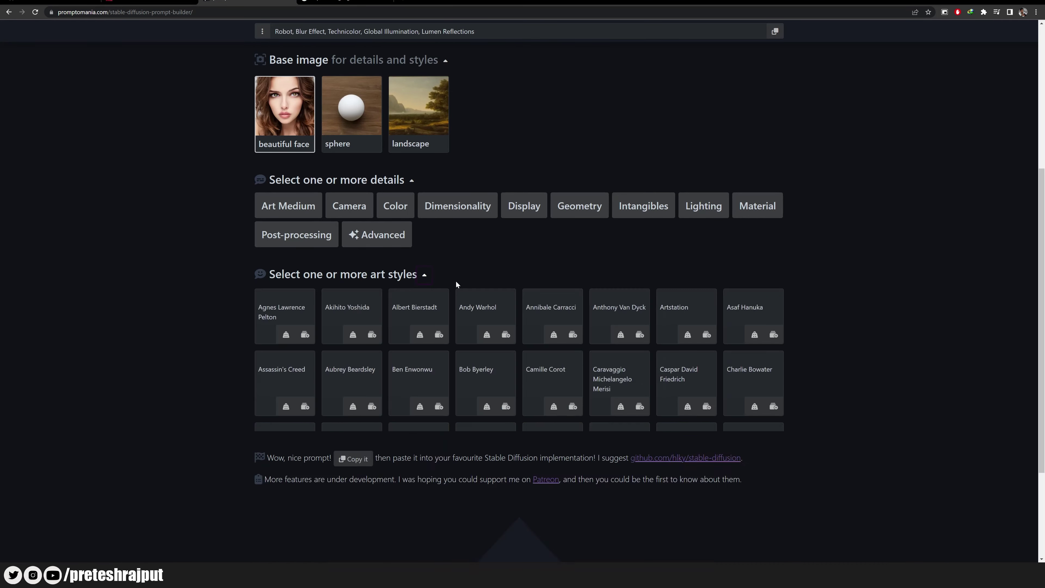
scroll(564, 268, down, 6)
scroll(564, 247, down, 1)
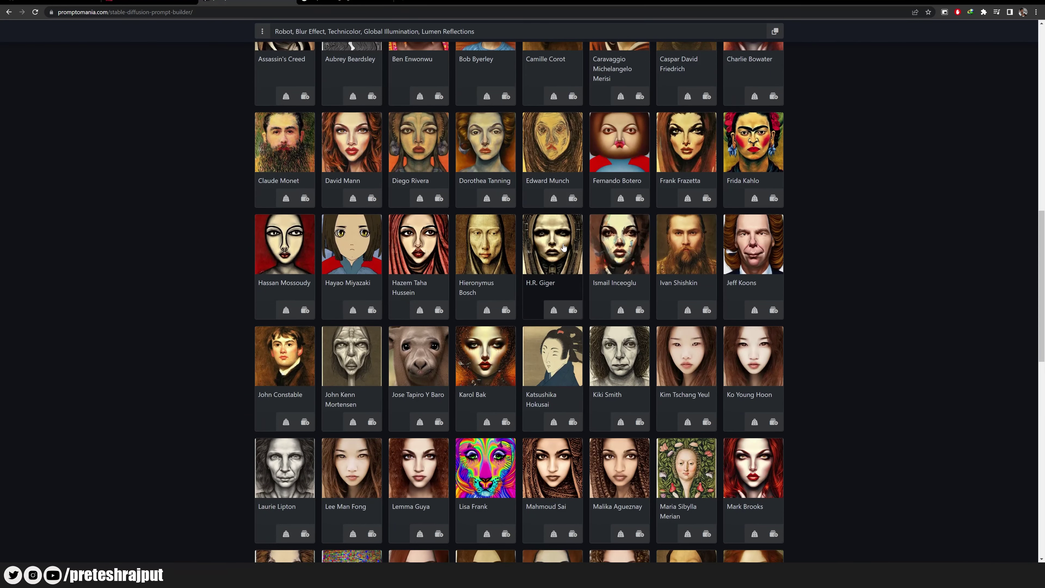
click(563, 247)
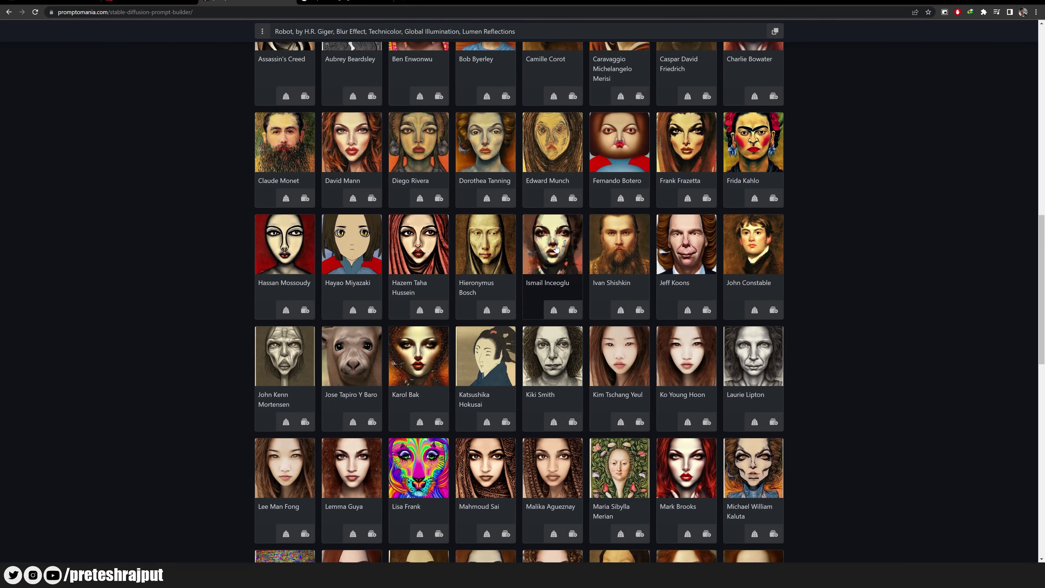
scroll(806, 410, down, 3)
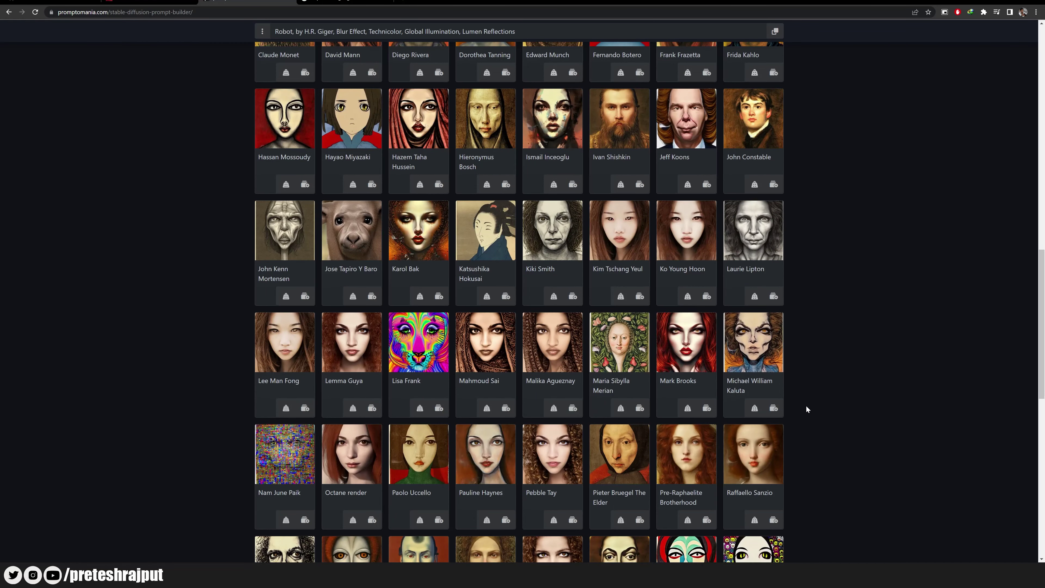
scroll(806, 409, down, 6)
scroll(807, 409, down, 1)
scroll(807, 406, down, 3)
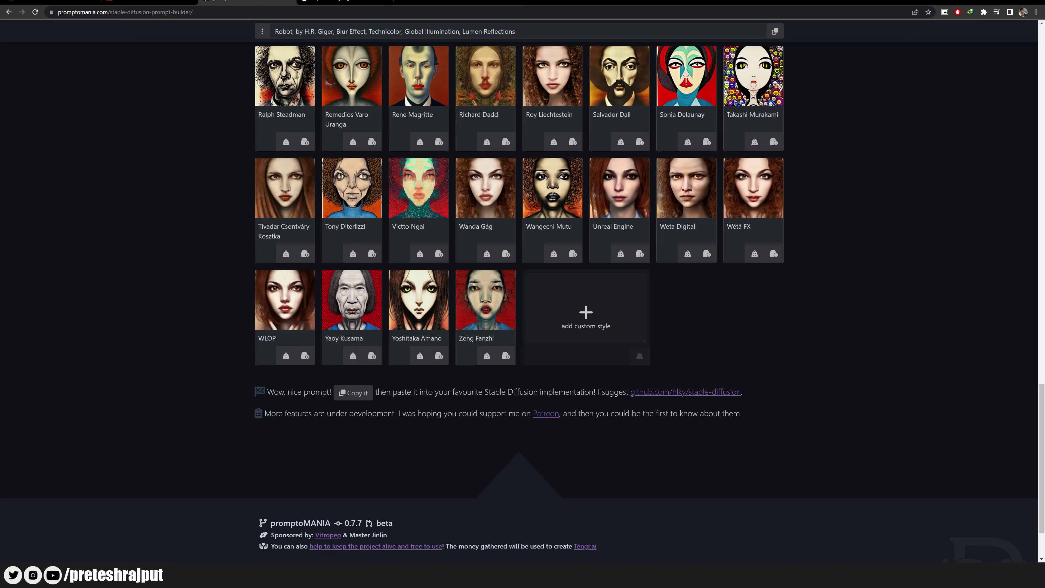
click(357, 395)
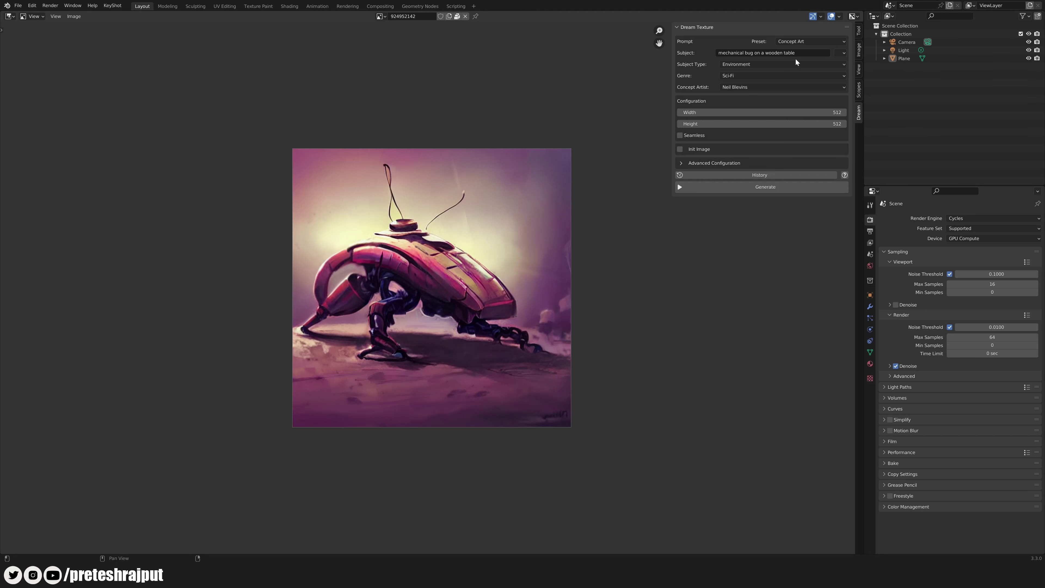
- Replace the Dream Textures subject with the copied robot prompt
click(797, 53)
key(ctrl+v)
key(Return)
- Set the preset to Custom and generate the chrome Giger-style robot image
click(786, 42)
click(788, 41)
click(789, 79)
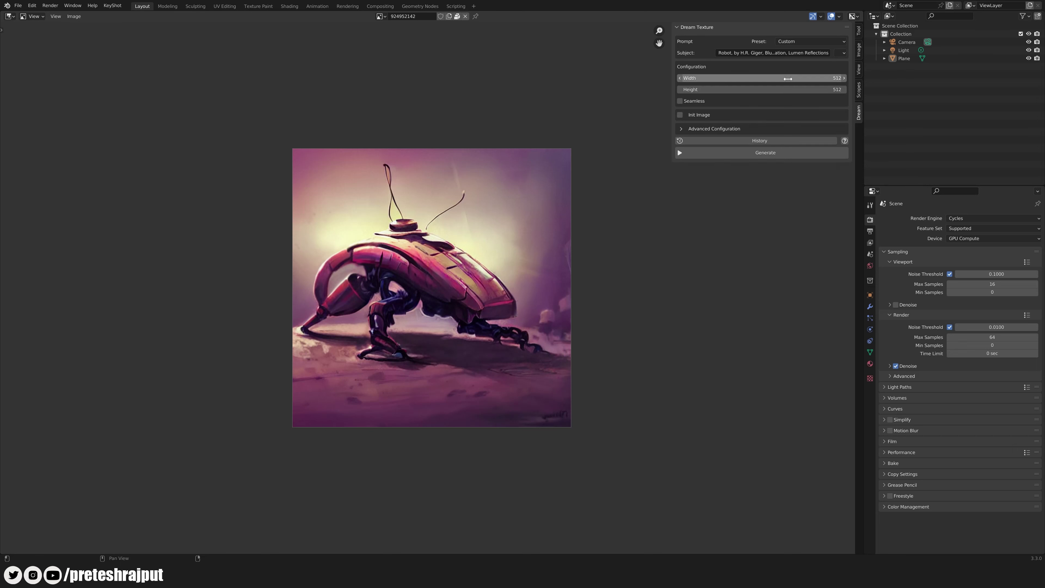
click(768, 154)
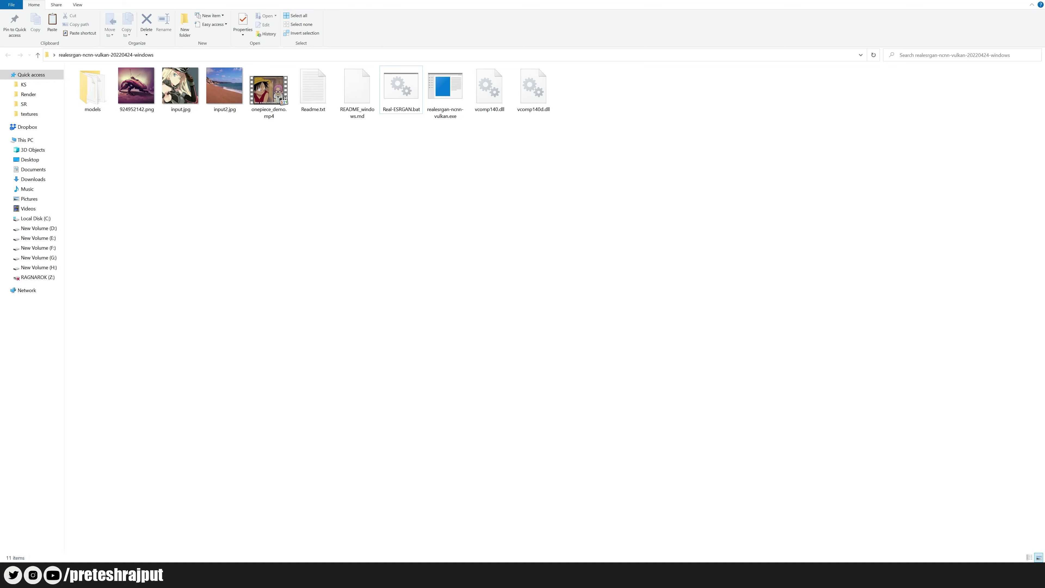
- Bring up the GitHub Real-ESRGAN releases page, scrolled to the v0.3.0 release note
key(alt+Tab)
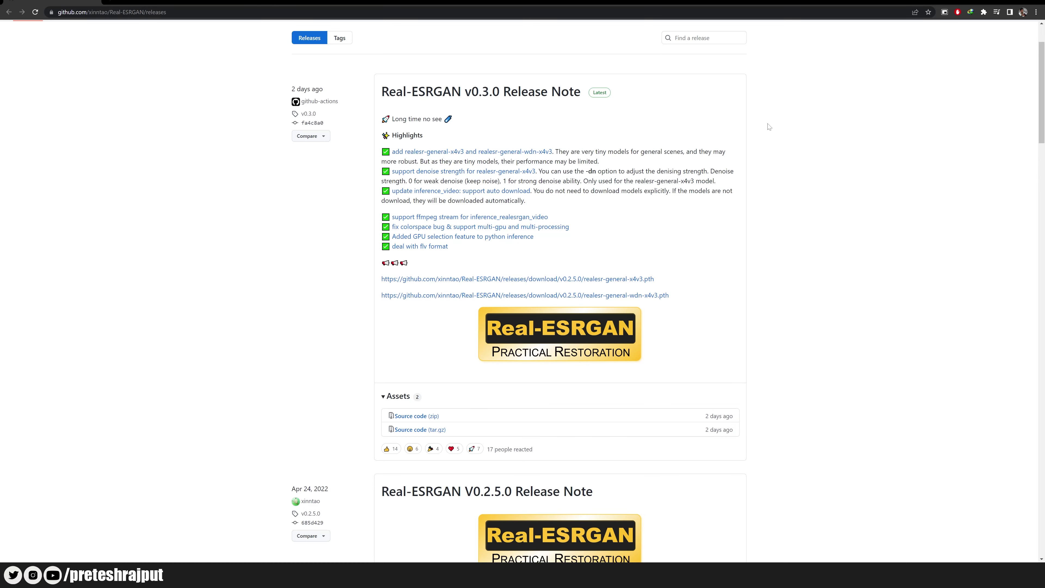
scroll(916, 274, up, 1)
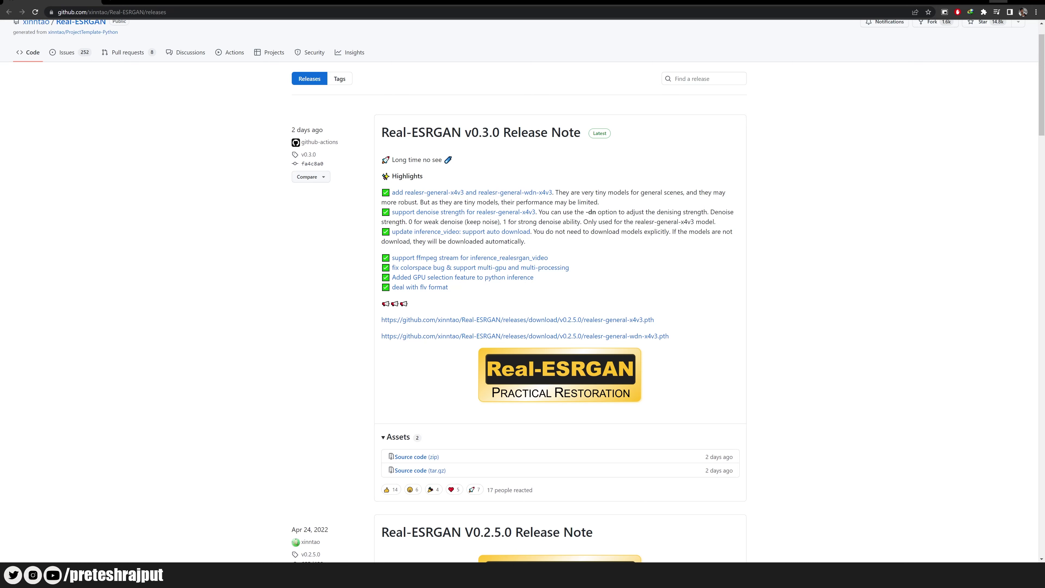
- Check in Photos that 924952142.png is 512 × 512, then close the viewer
double_click(131, 87)
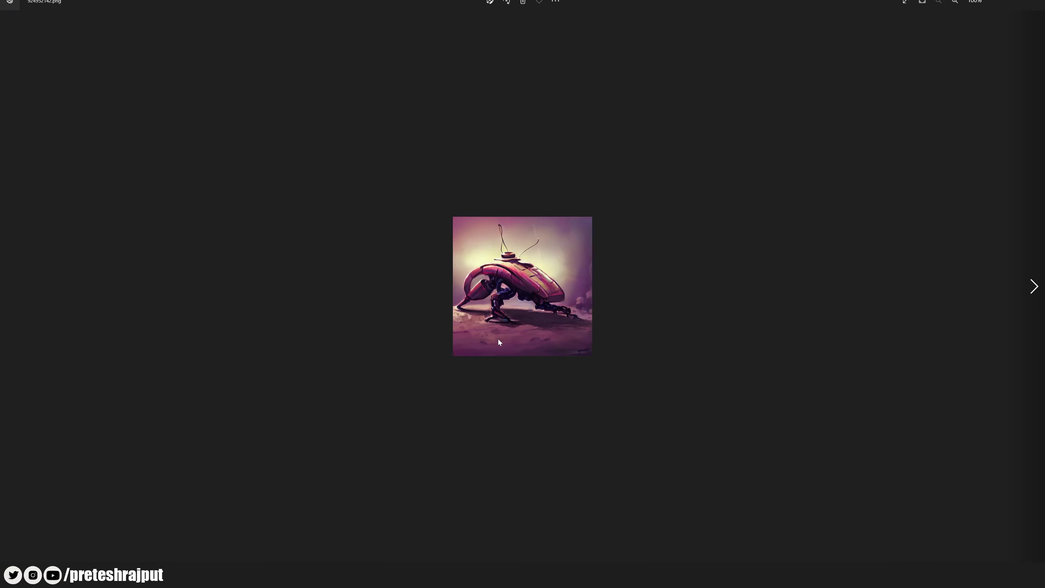
key(alt+Return)
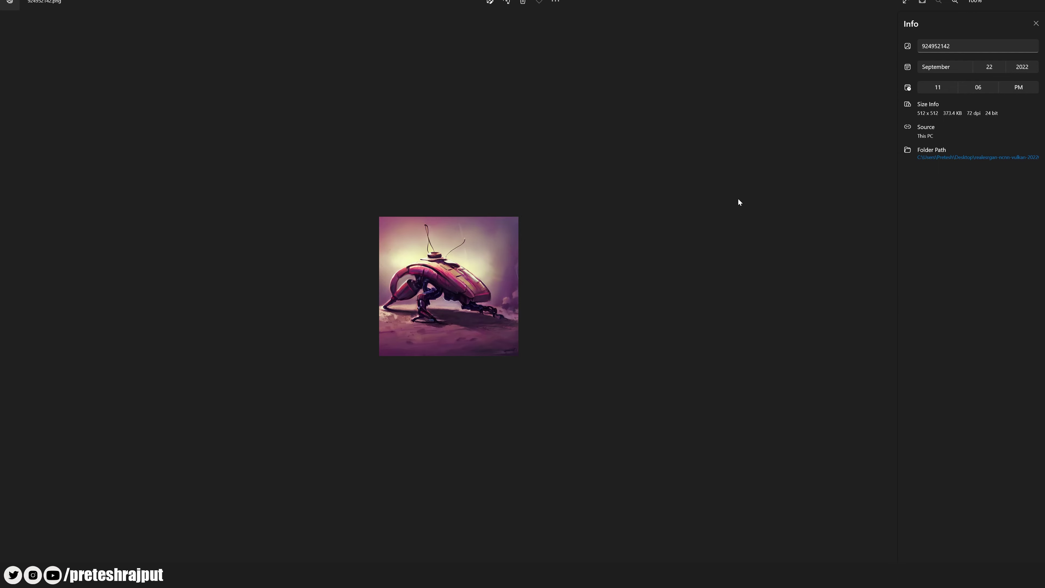
click(1036, 3)
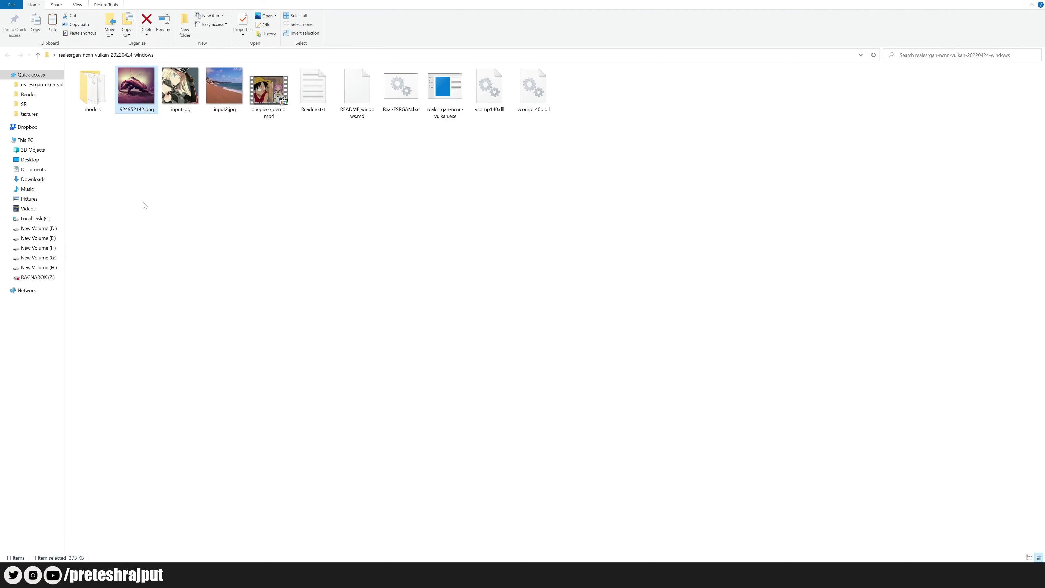
- Upscale 924952142.png with Real-ESRGAN.bat and view the enlarged result's file details
drag(134, 91, 401, 93)
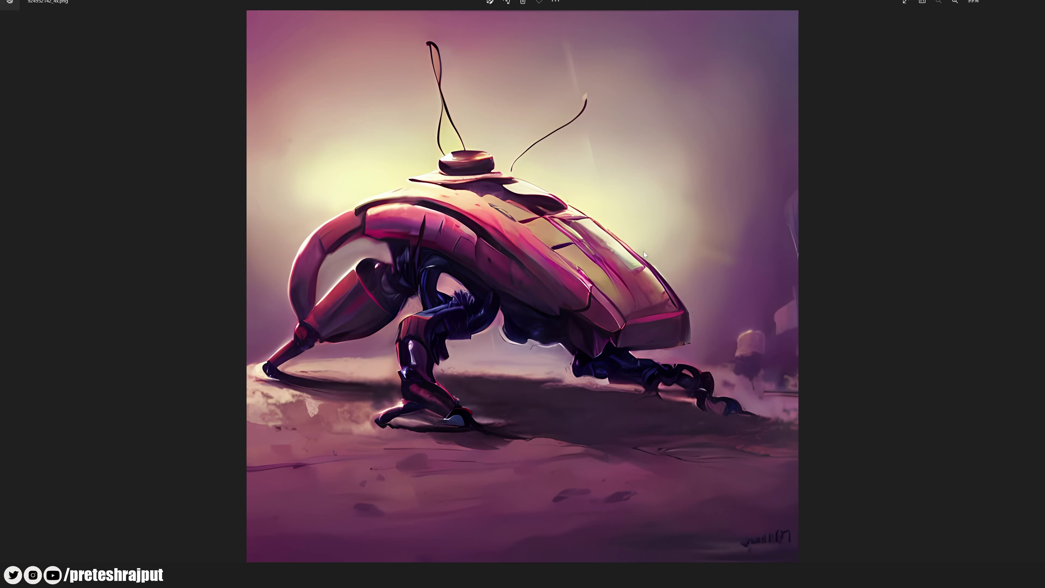
key(alt+Return)
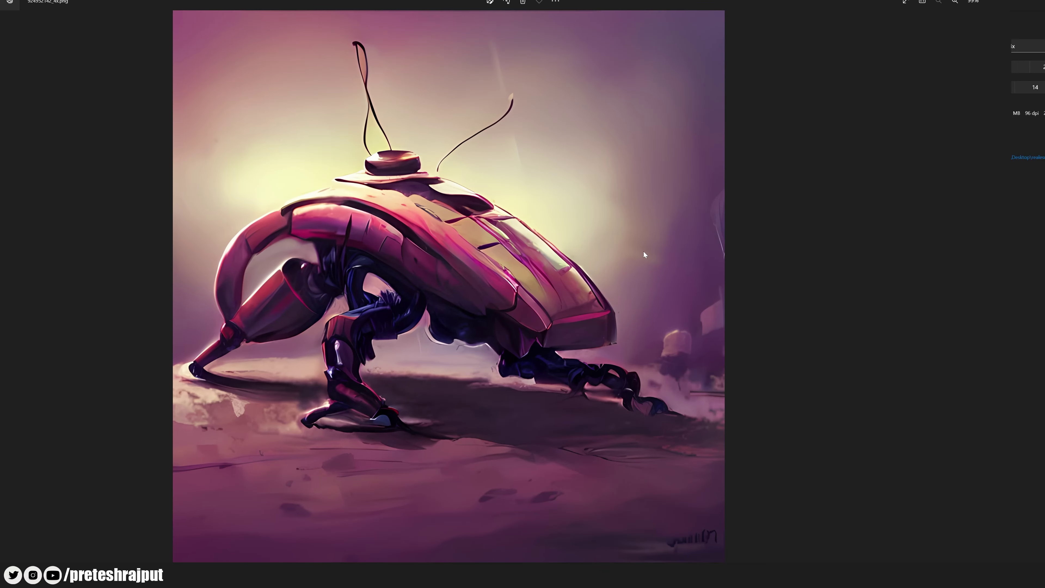